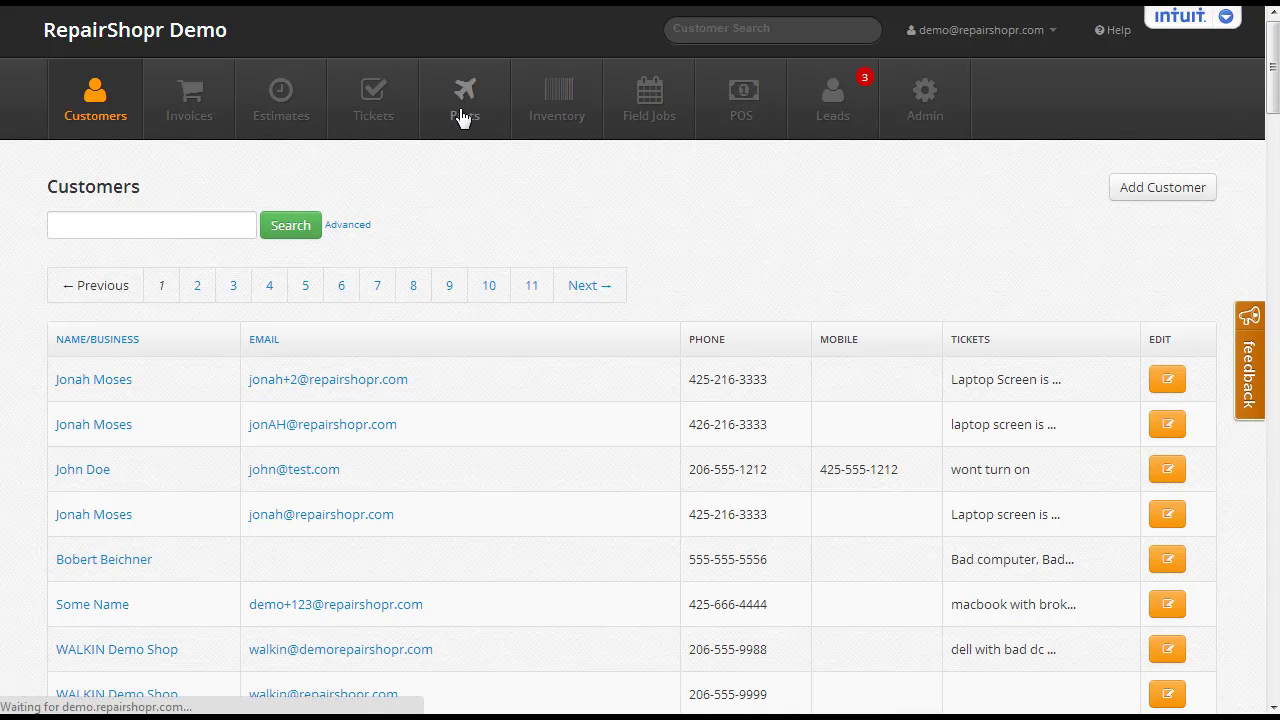
- Review ticket 1206's details, then bring up the Parts Order Tracker with its two existing orders
{"action": "left_click", "coordinate": [463, 94]}
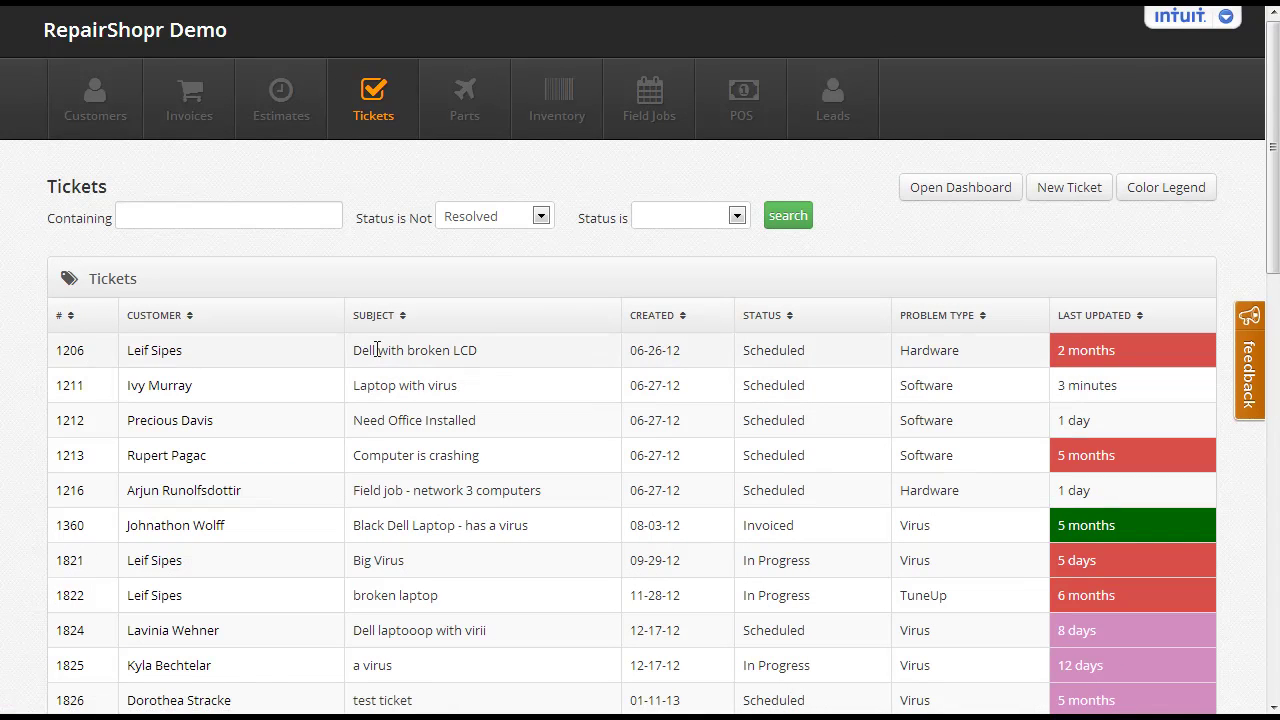
{"action": "left_click", "coordinate": [66, 350]}
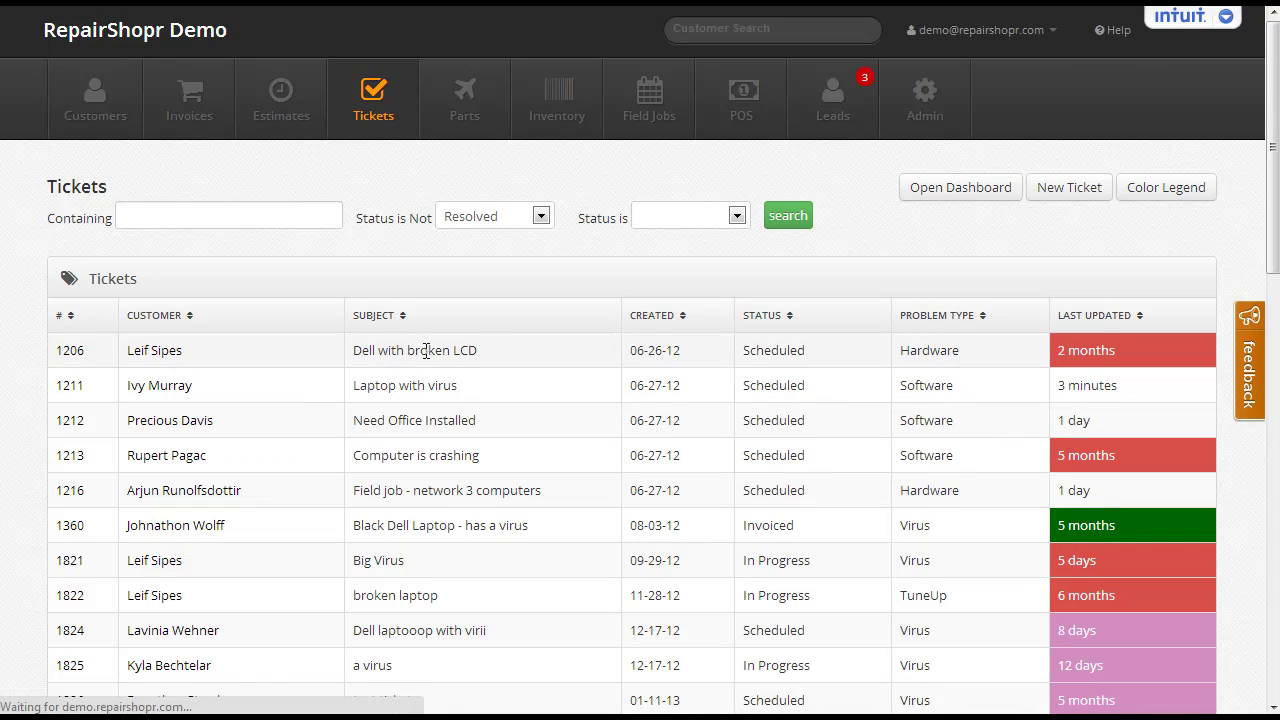
{"action": "scroll", "coordinate": [434, 364], "scroll_direction": "down", "scroll_amount": 5}
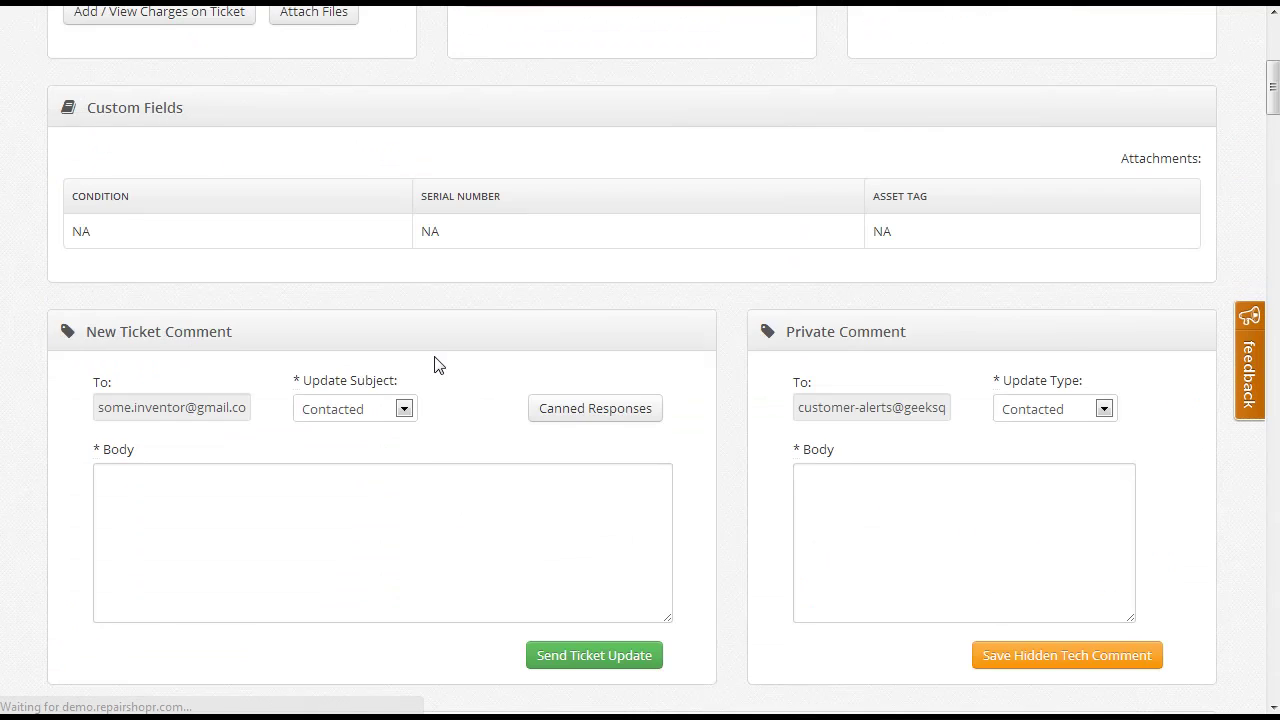
{"action": "scroll", "coordinate": [440, 364], "scroll_direction": "down", "scroll_amount": 4}
{"action": "scroll", "coordinate": [486, 378], "scroll_direction": "up", "scroll_amount": 9}
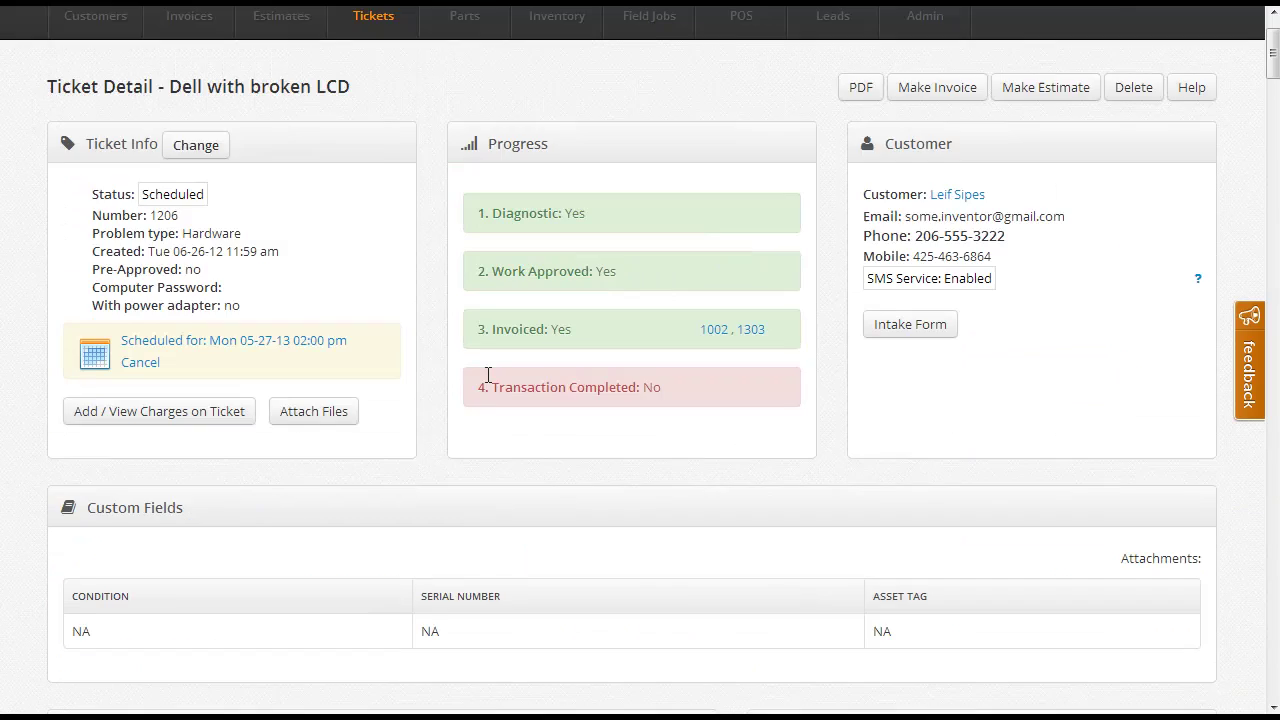
{"action": "scroll", "coordinate": [488, 374], "scroll_direction": "up", "scroll_amount": 2}
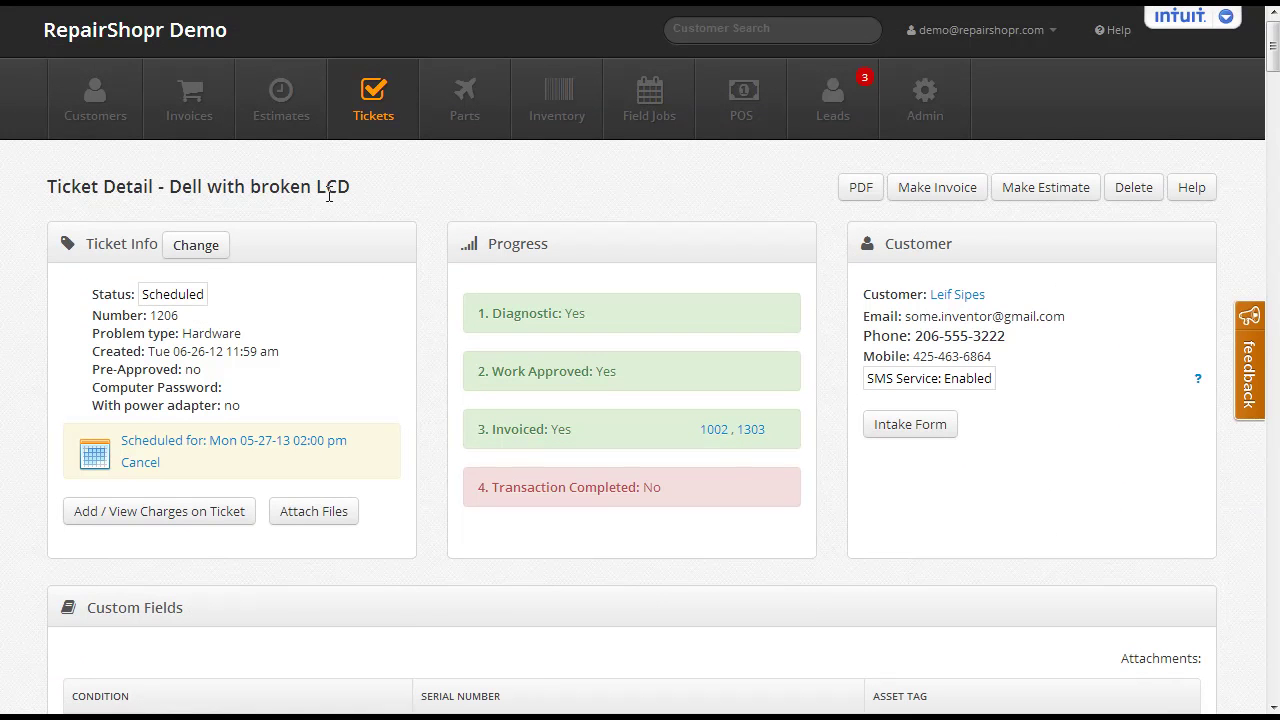
{"action": "left_click", "coordinate": [463, 114]}
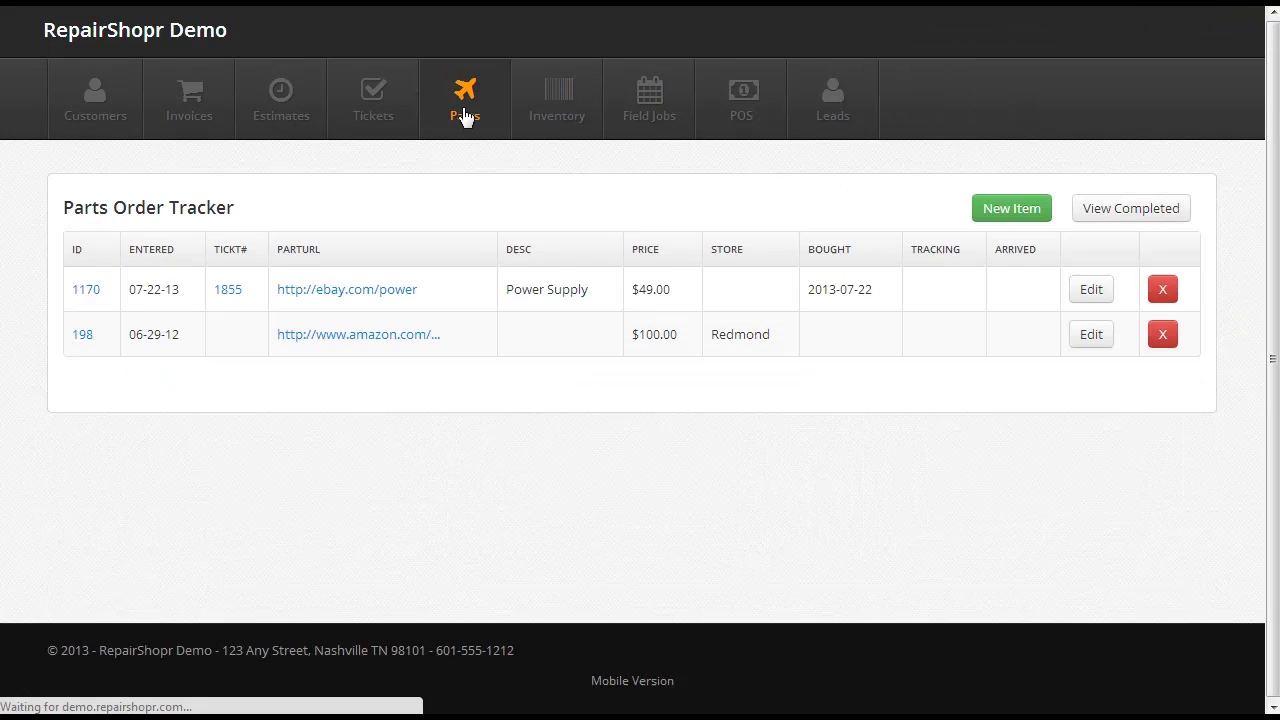
- Start a new part order for ticket 1206 with description 'need LCD' and the suggested Amazon part URL
{"action": "left_click", "coordinate": [1012, 208]}
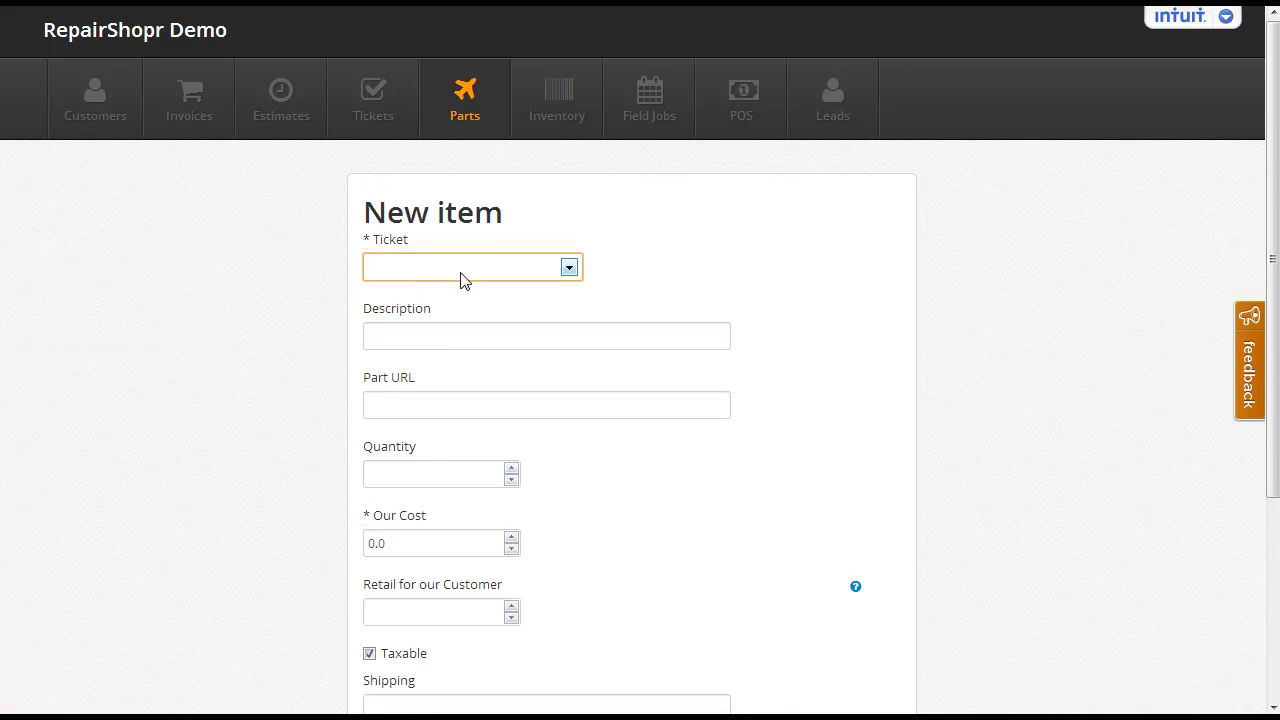
{"action": "left_click", "coordinate": [470, 268]}
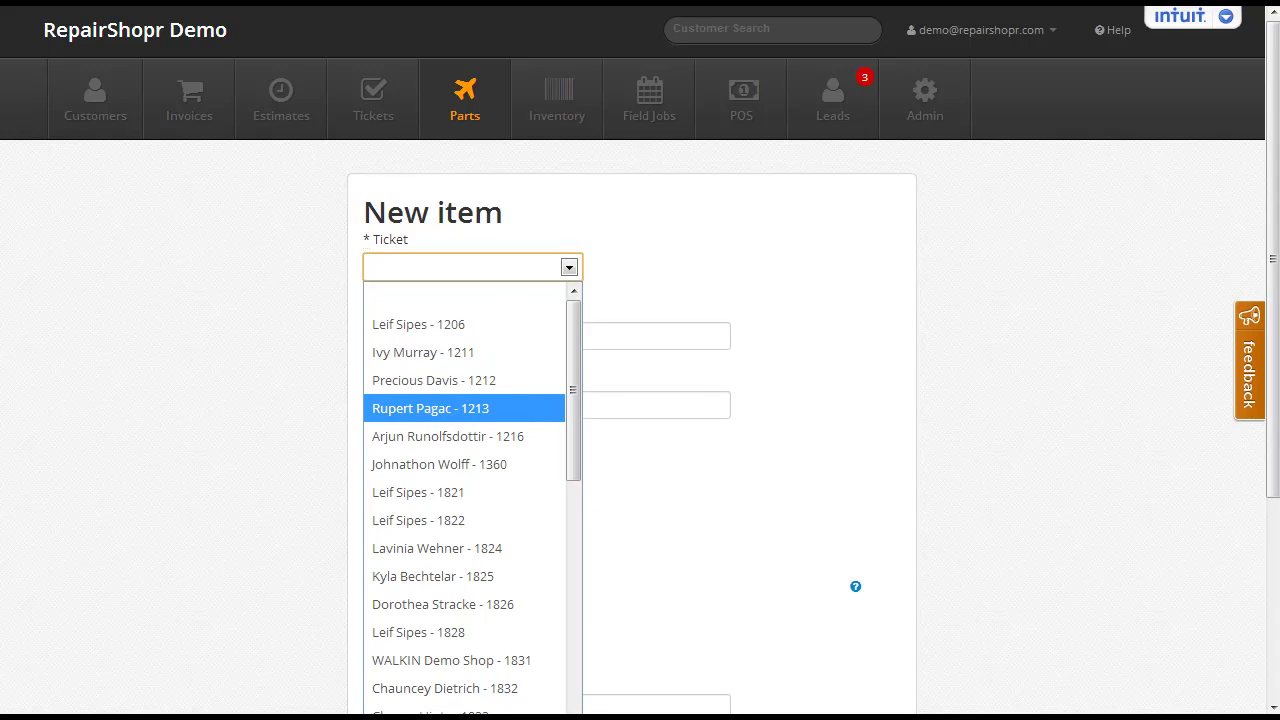
{"action": "key", "text": "Escape"}
{"action": "left_click", "coordinate": [506, 282]}
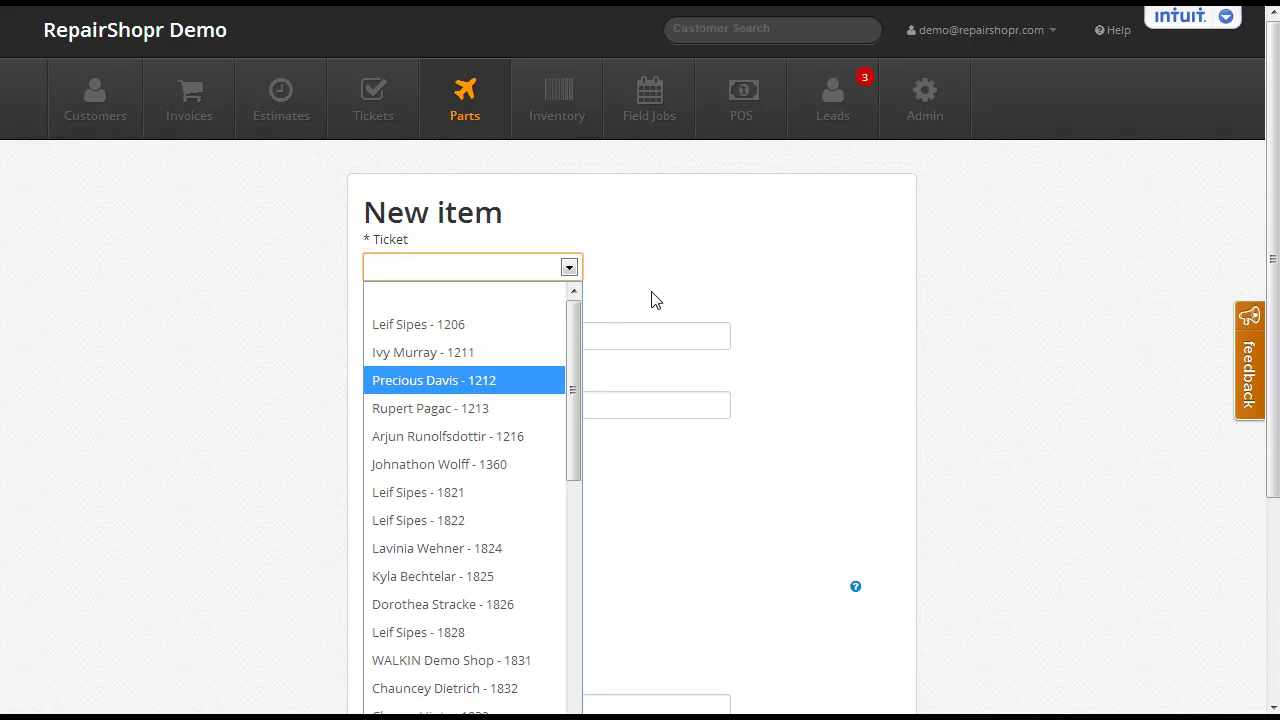
{"action": "left_click", "coordinate": [474, 323]}
{"action": "left_click", "coordinate": [437, 333]}
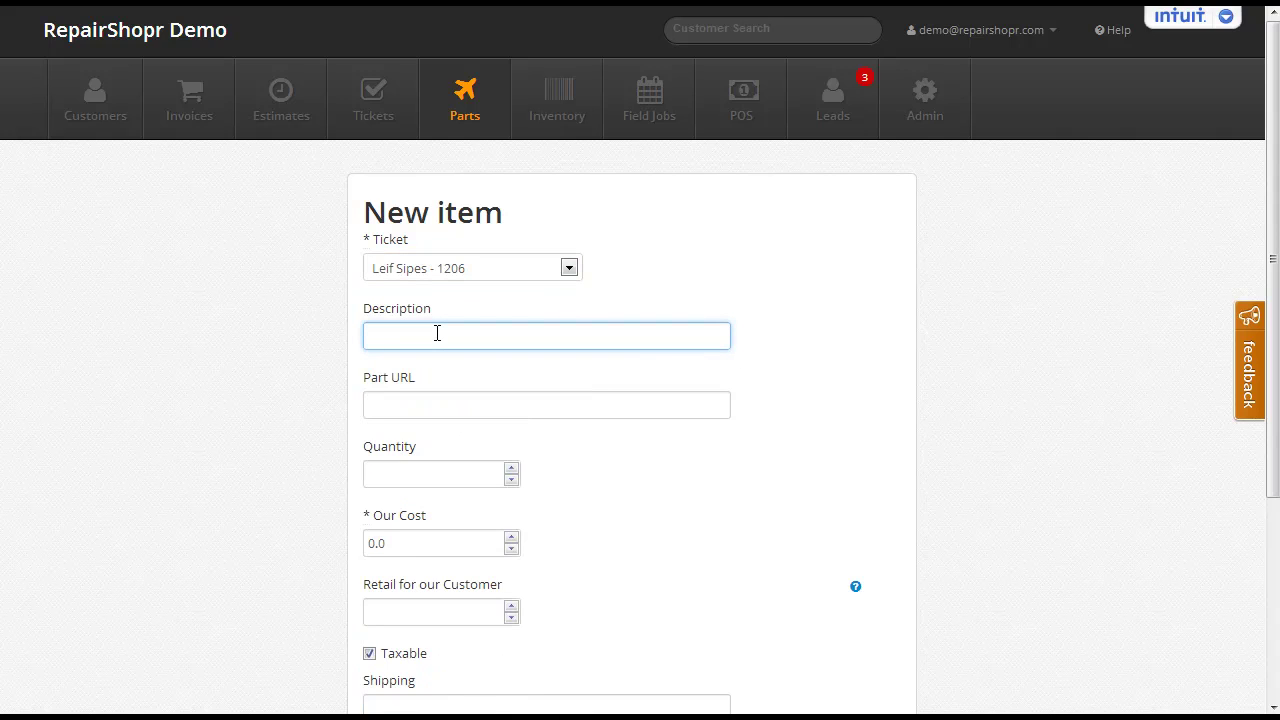
{"action": "type", "text": "need LCD"}
{"action": "key", "text": "Tab"}
{"action": "type", "text": "http"}
{"action": "key", "text": "Down"}
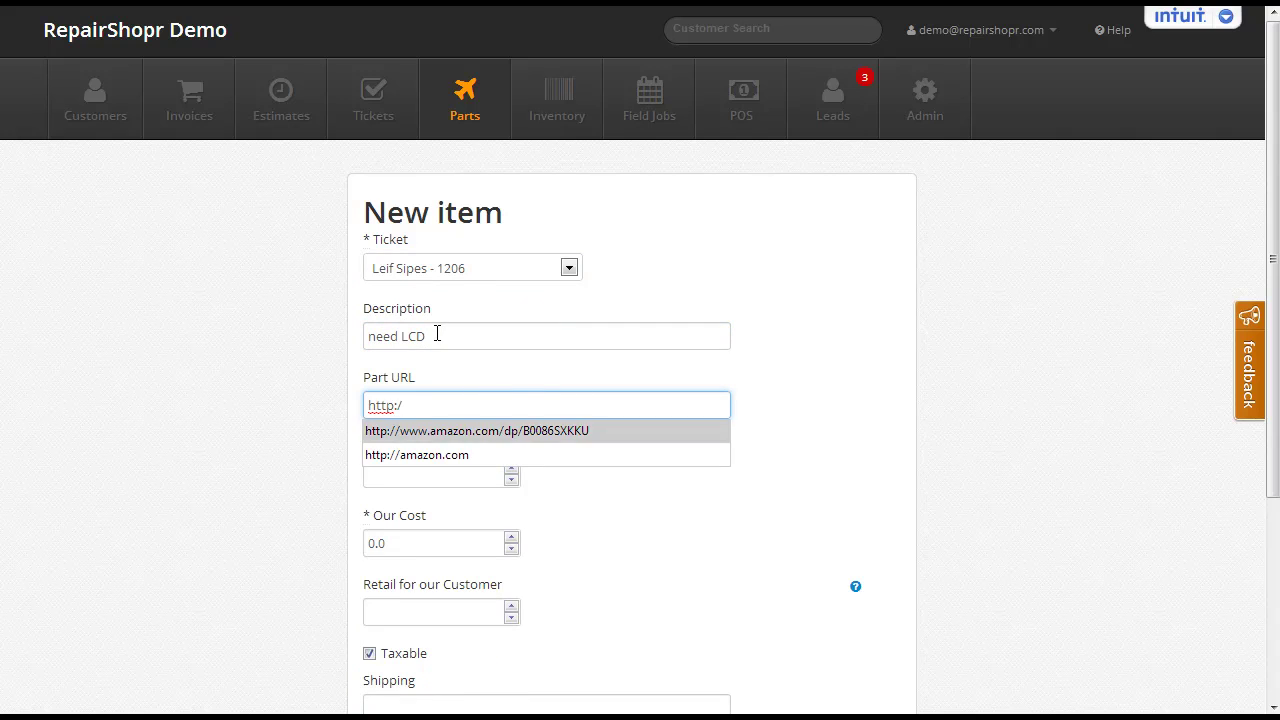
{"action": "key", "text": "Return"}
- Set quantity 1, our cost 79, retail 129.99 and Prime shipping, then create the order
{"action": "left_click", "coordinate": [436, 473]}
{"action": "type", "text": "1"}
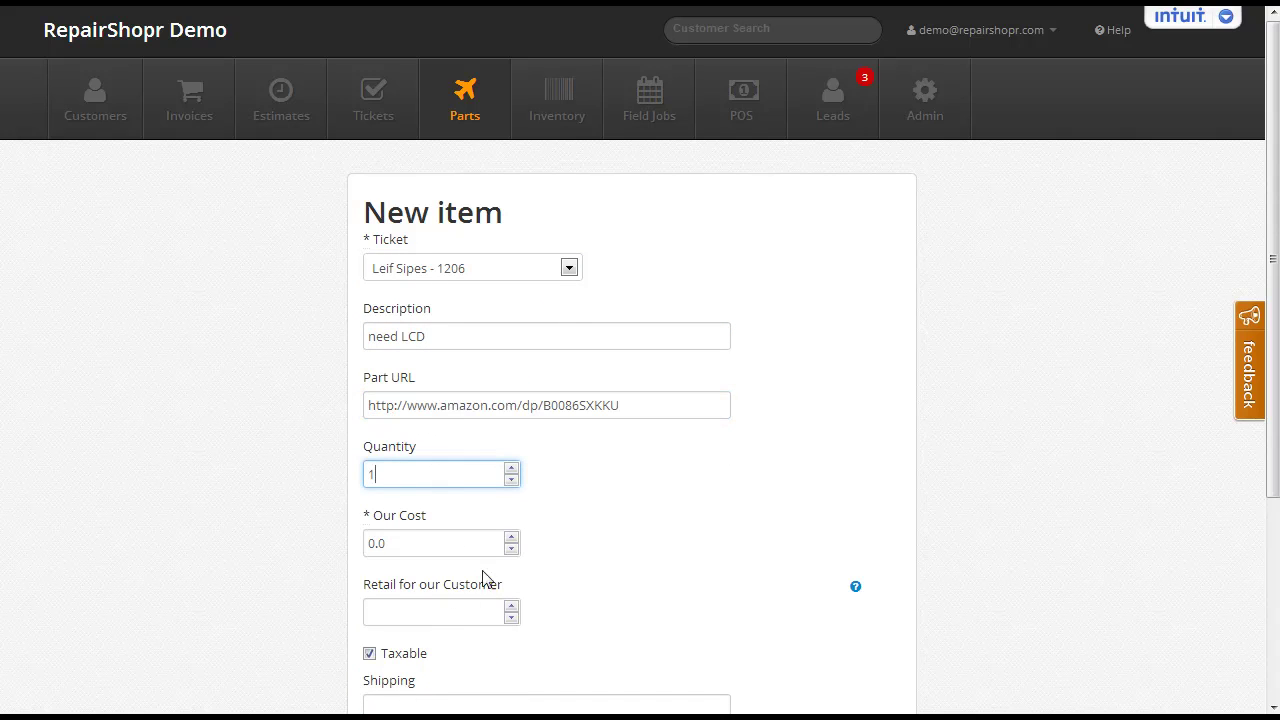
{"action": "left_click", "coordinate": [666, 496]}
{"action": "scroll", "coordinate": [644, 512], "scroll_direction": "down", "scroll_amount": 1}
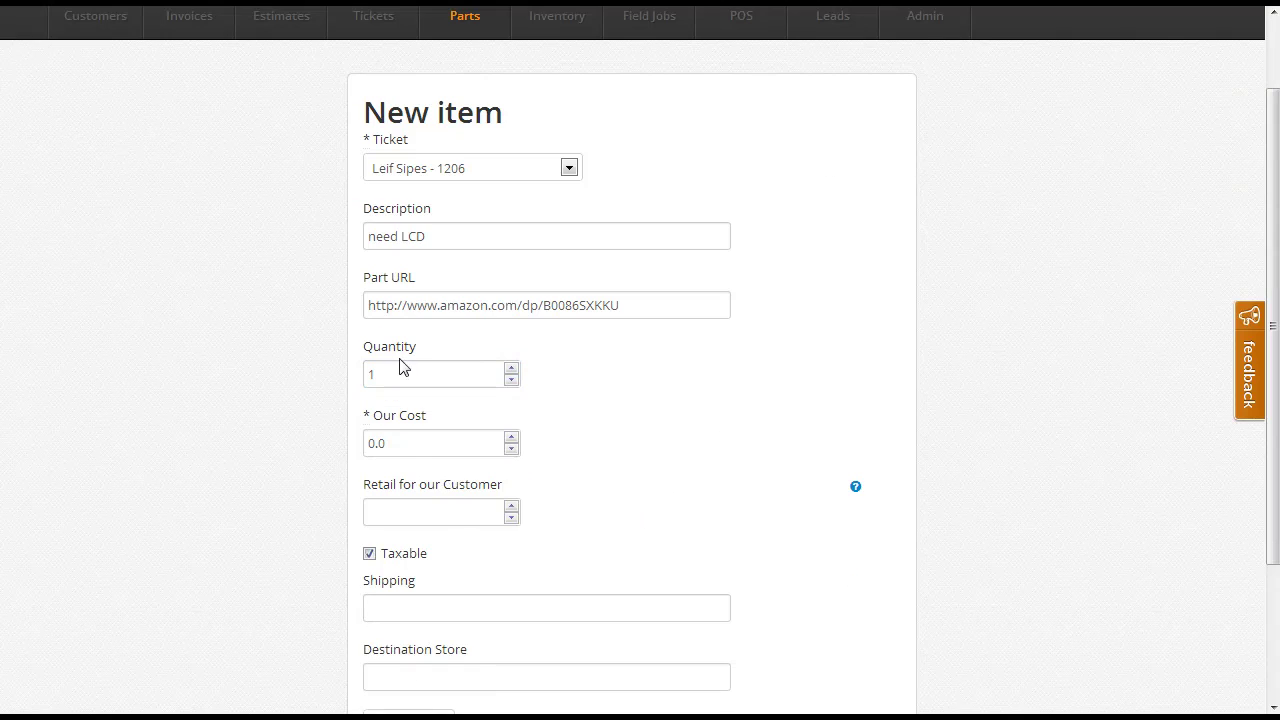
{"action": "double_click", "coordinate": [397, 449]}
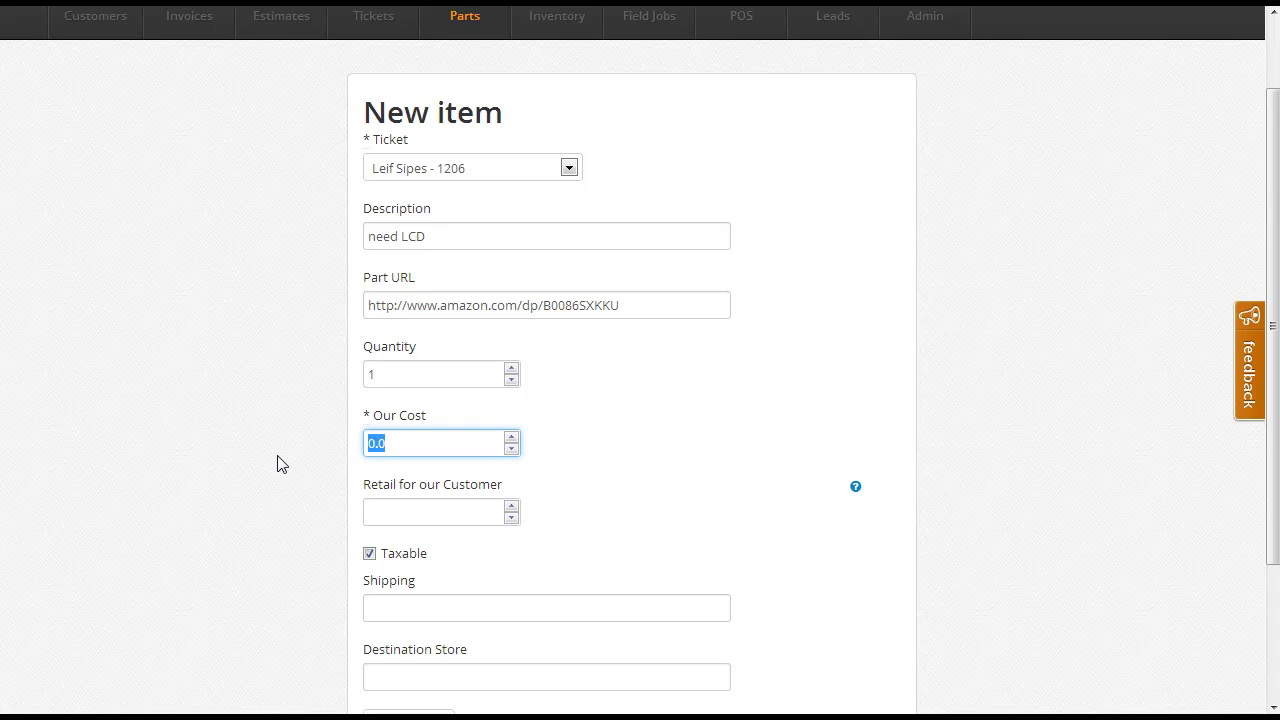
{"action": "type", "text": "79"}
{"action": "key", "text": "Tab"}
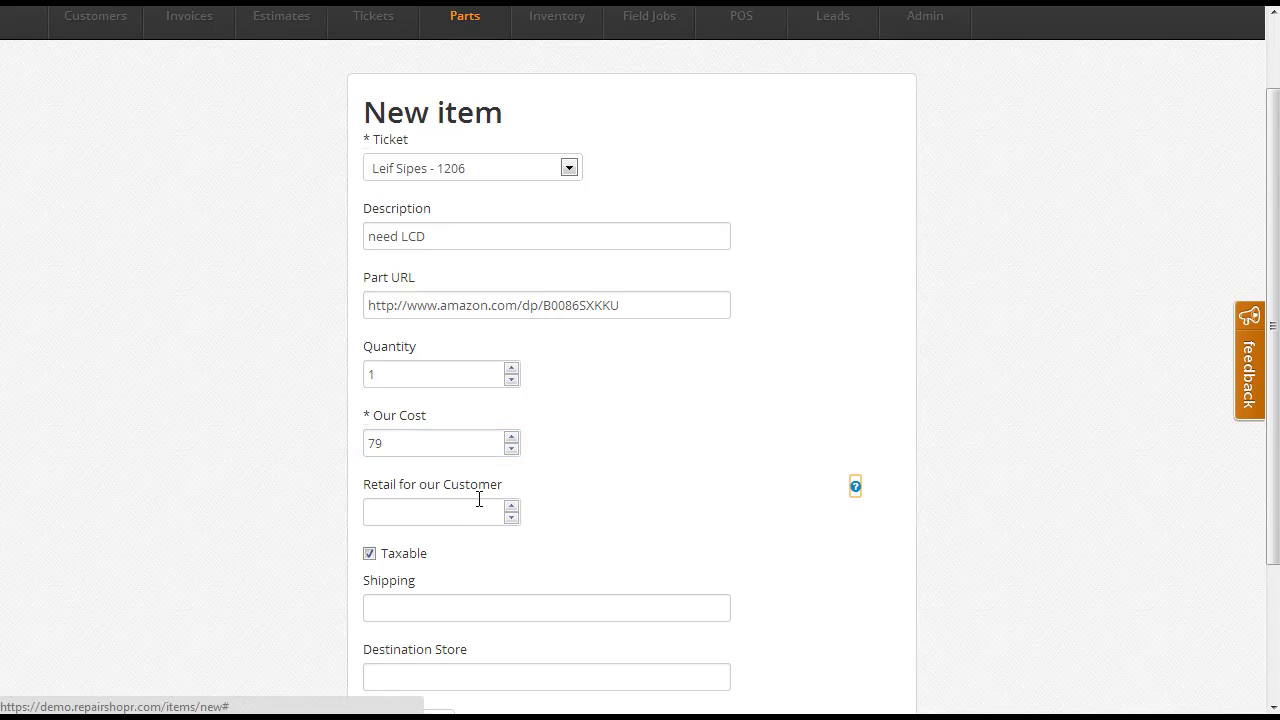
{"action": "left_click", "coordinate": [461, 508]}
{"action": "type", "text": "129.99"}
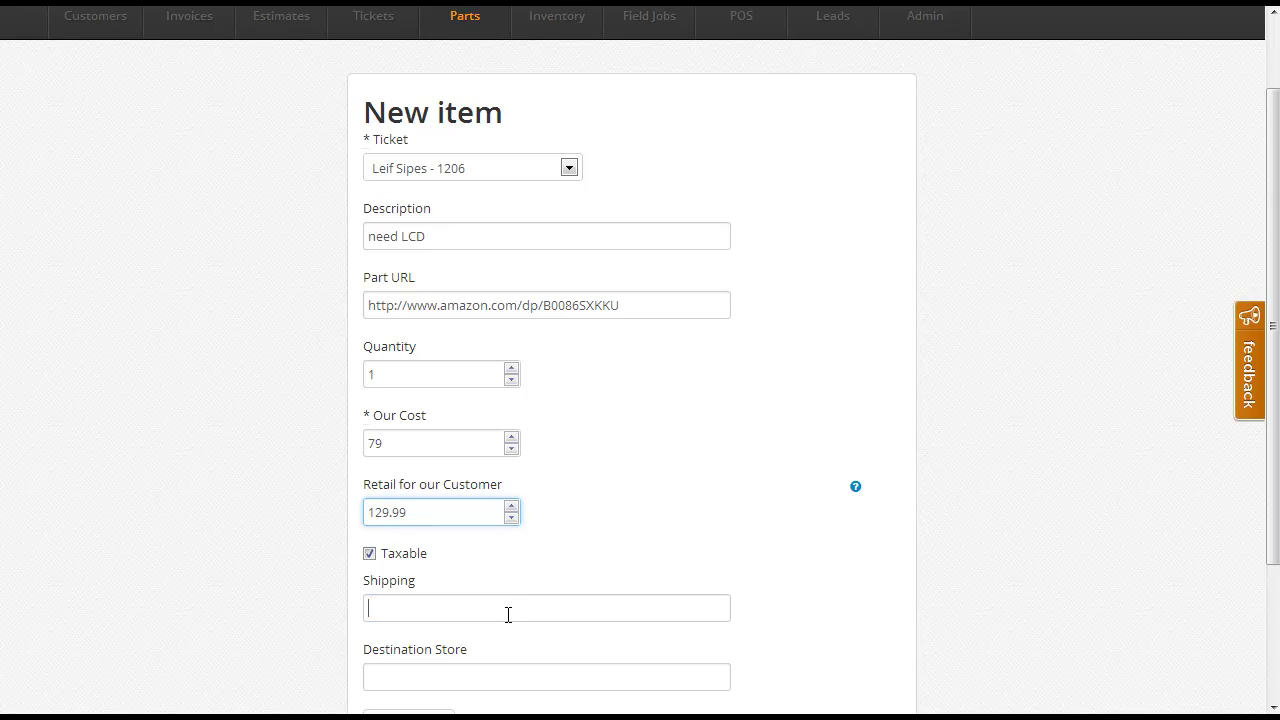
{"action": "left_click", "coordinate": [508, 614]}
{"action": "type", "text": "Prime"}
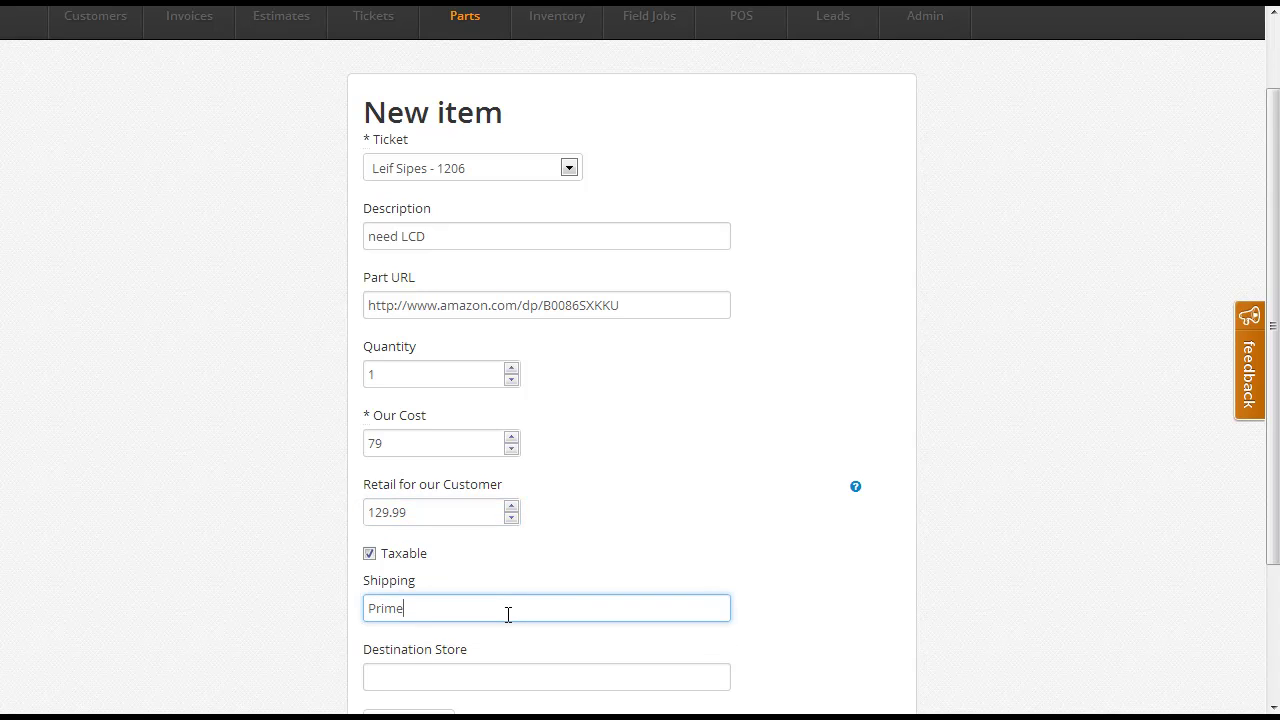
{"action": "key", "text": "Tab"}
{"action": "scroll", "coordinate": [560, 510], "scroll_direction": "down", "scroll_amount": 3}
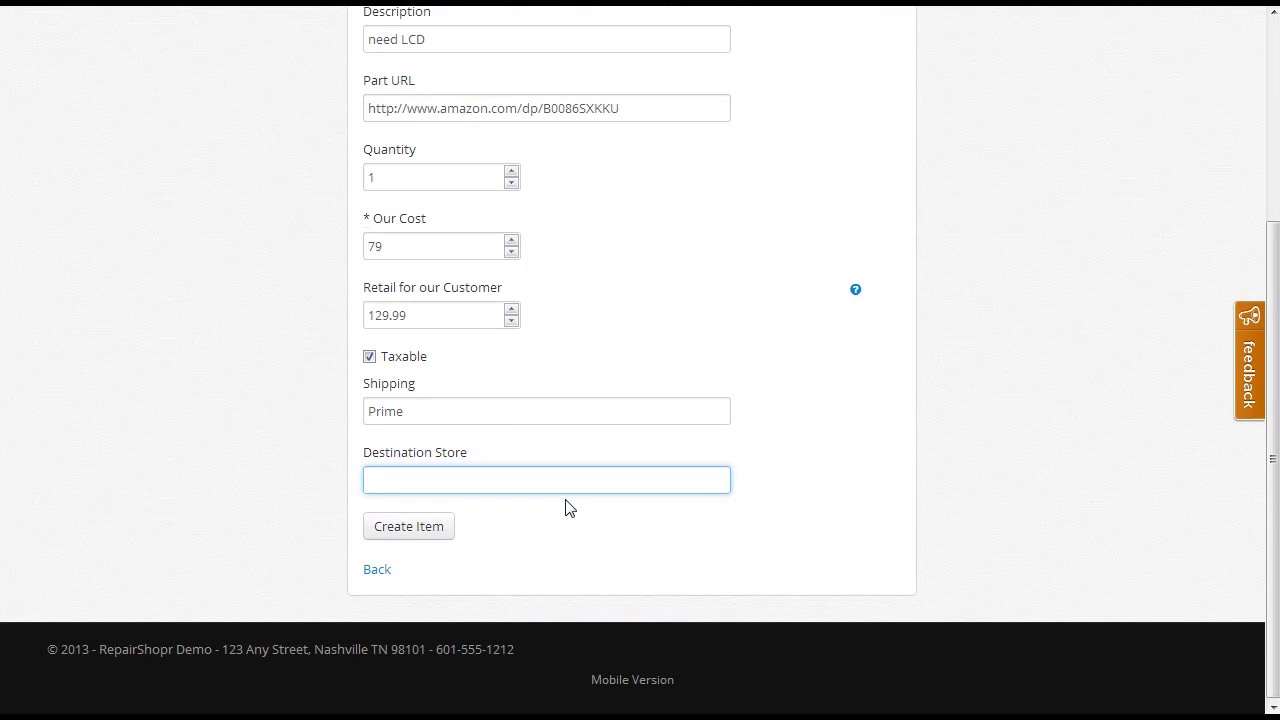
{"action": "left_click", "coordinate": [410, 530]}
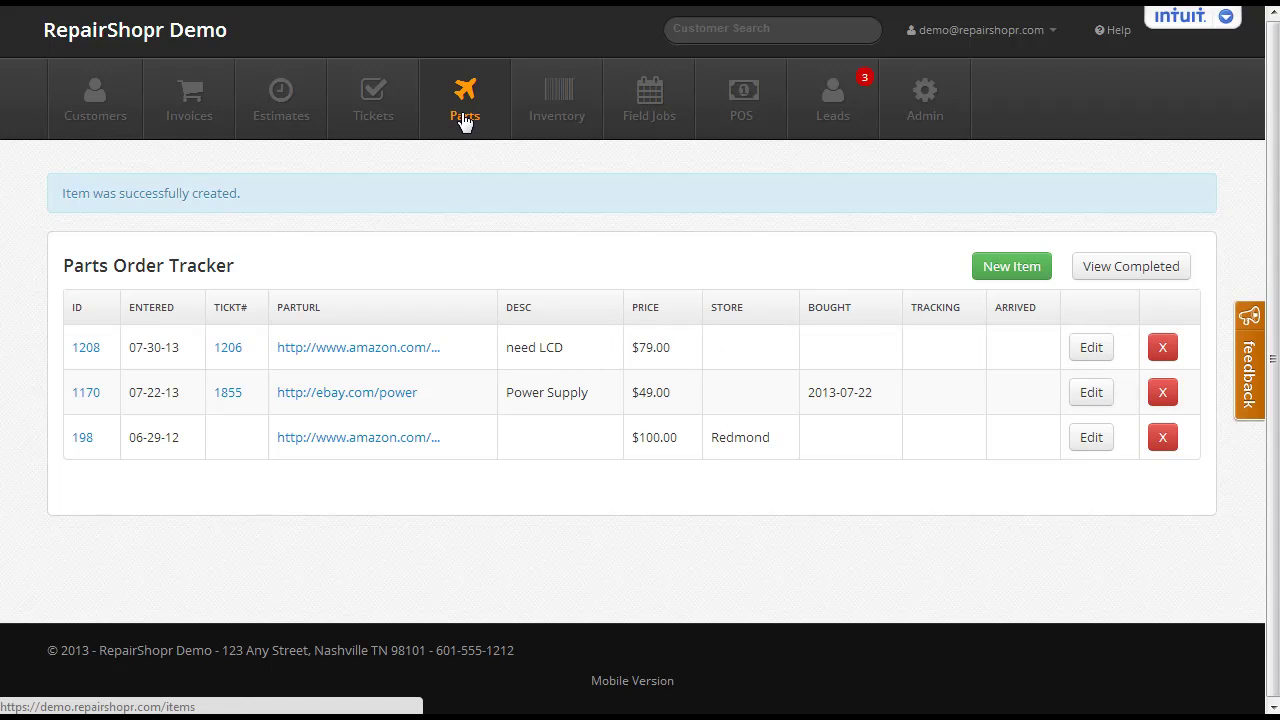
- Set part order 1208's ordered date to 2013-07-30 and save it
{"action": "left_click", "coordinate": [1090, 347]}
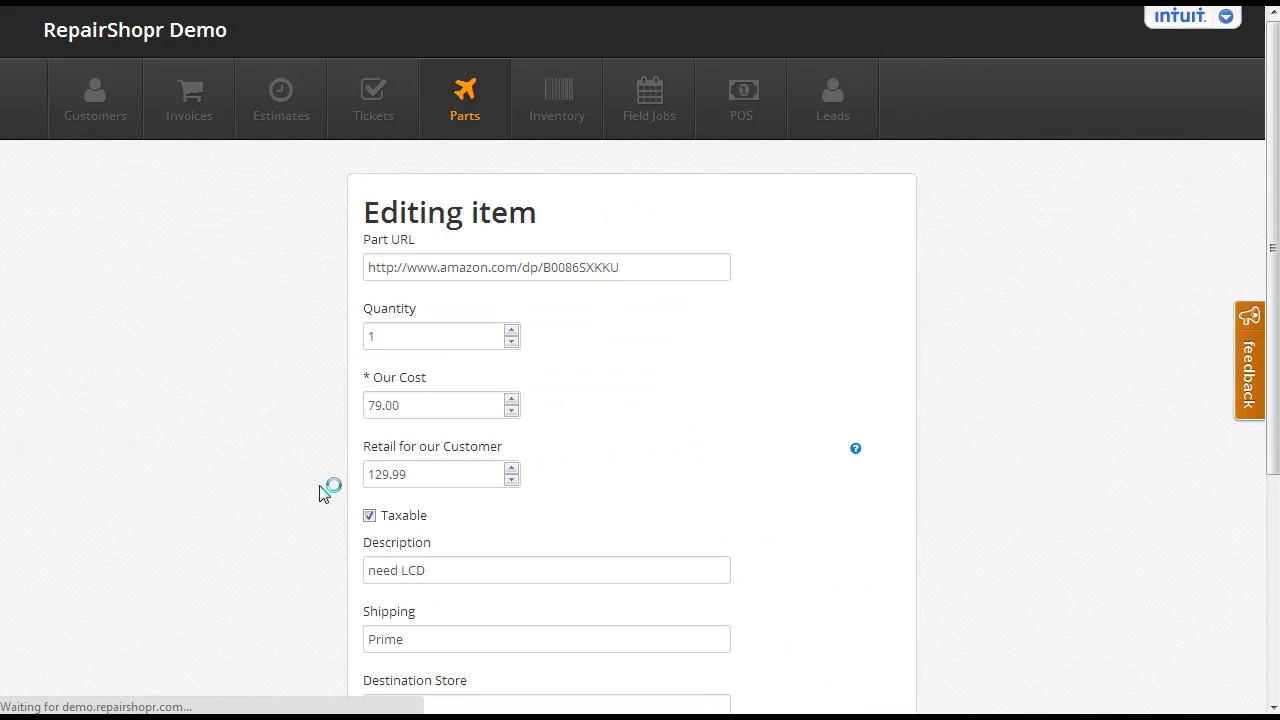
{"action": "scroll", "coordinate": [352, 484], "scroll_direction": "down", "scroll_amount": 2}
{"action": "scroll", "coordinate": [352, 484], "scroll_direction": "down", "scroll_amount": 2}
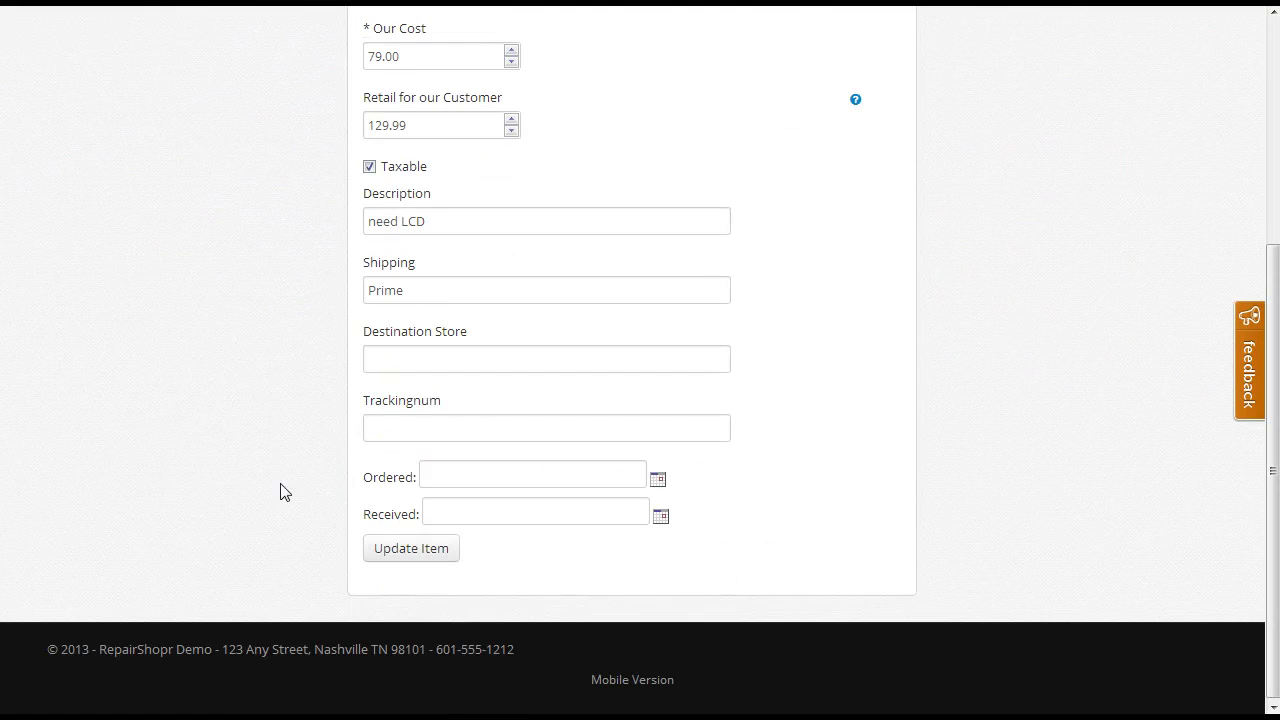
{"action": "left_click", "coordinate": [657, 479]}
{"action": "left_click", "coordinate": [703, 484]}
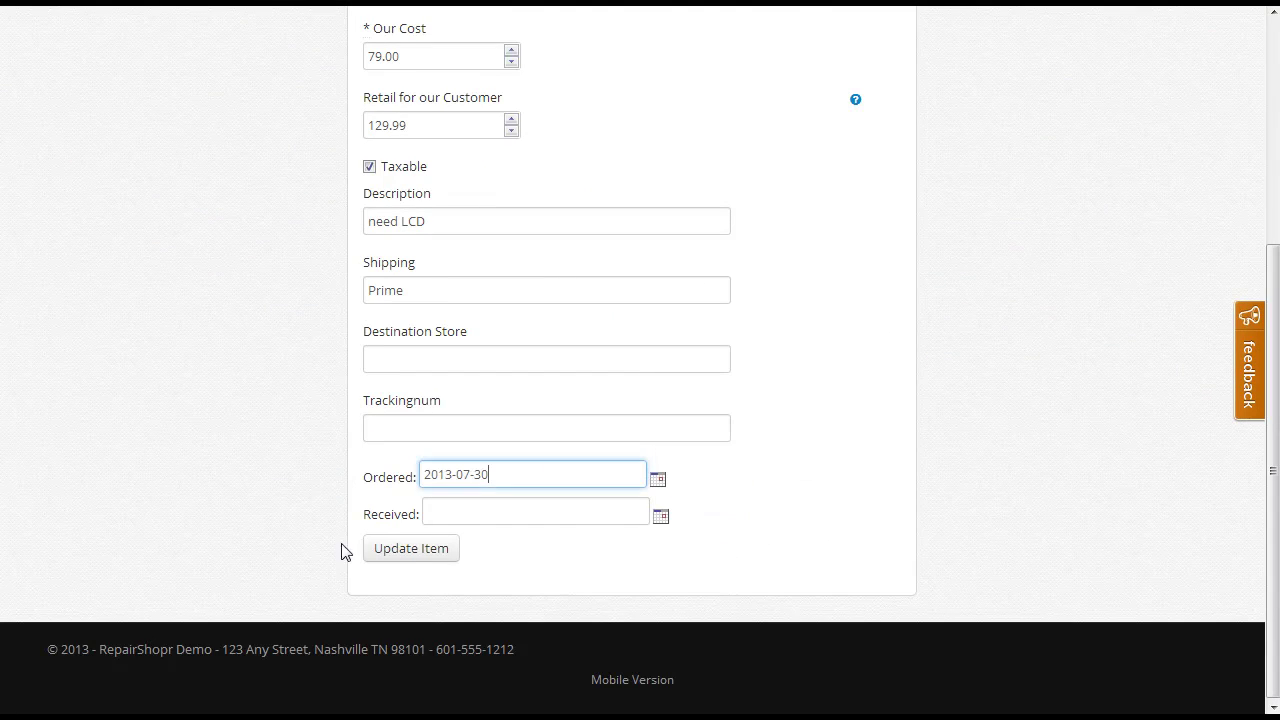
{"action": "left_click", "coordinate": [410, 551]}
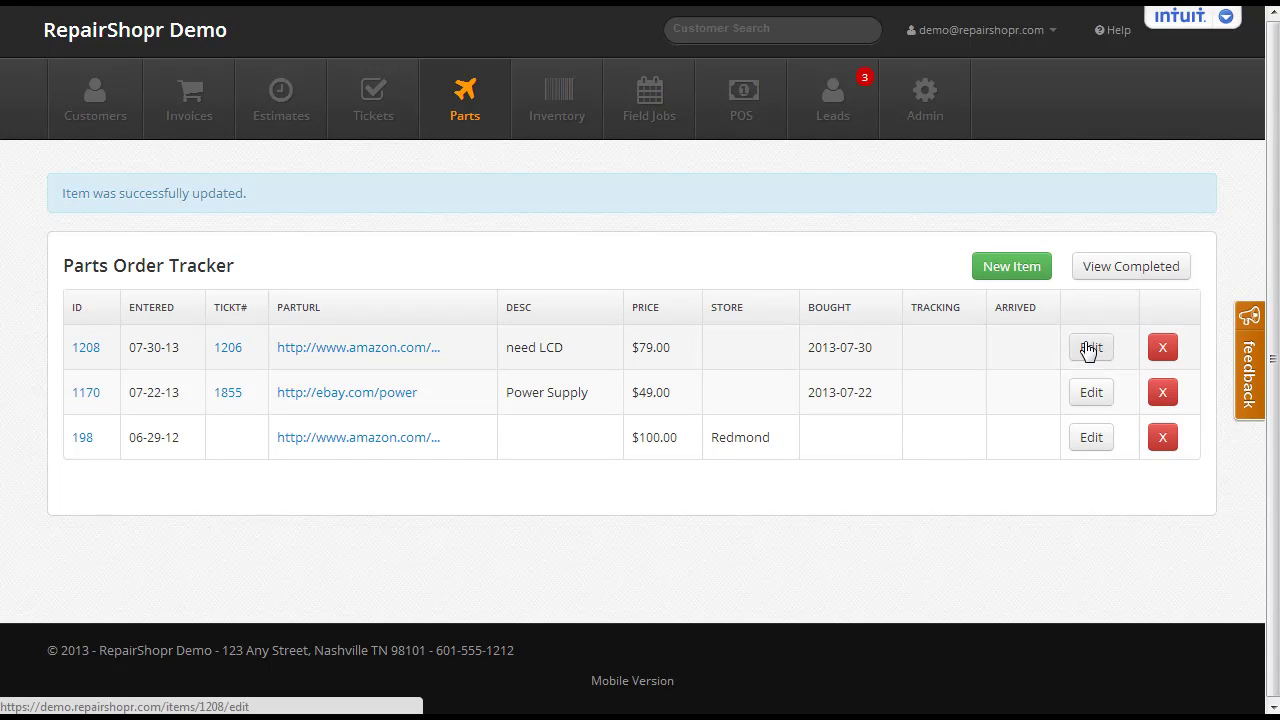
- Give part order 1208 the tracking number 1zasdfasdfasdf and save it
{"action": "left_click", "coordinate": [1090, 349]}
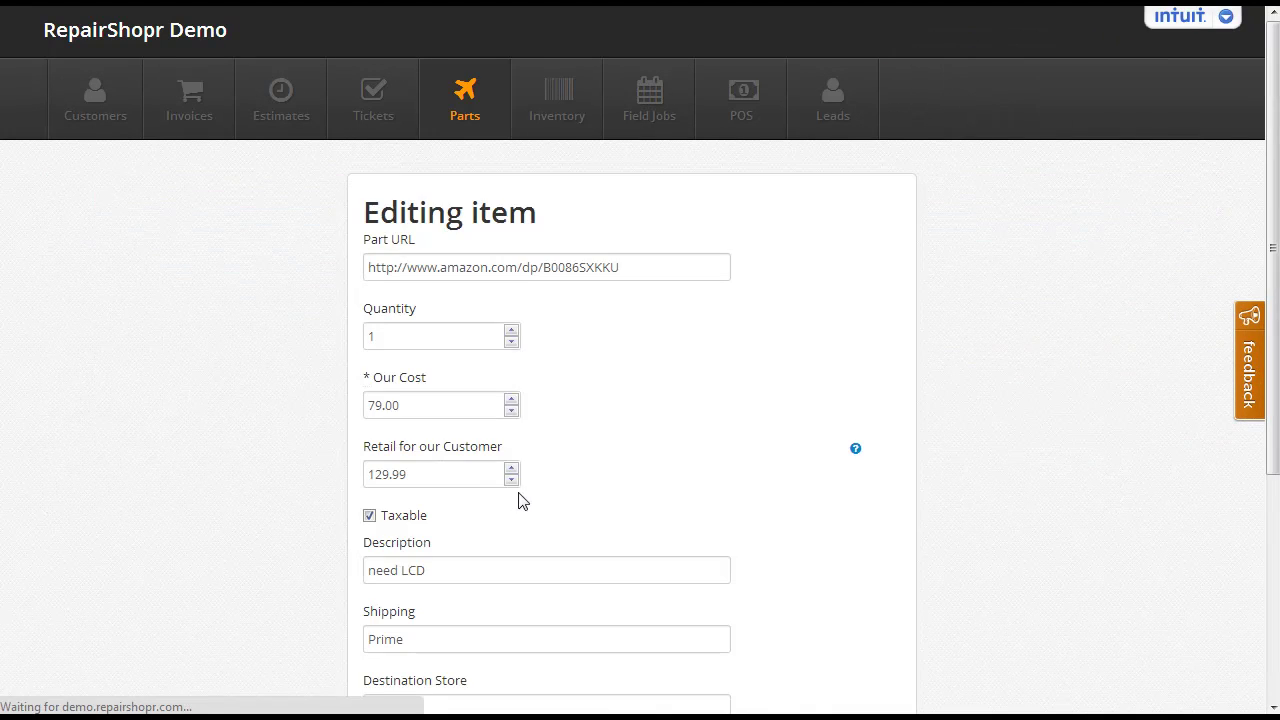
{"action": "scroll", "coordinate": [522, 500], "scroll_direction": "down", "scroll_amount": 4}
{"action": "left_click", "coordinate": [485, 426]}
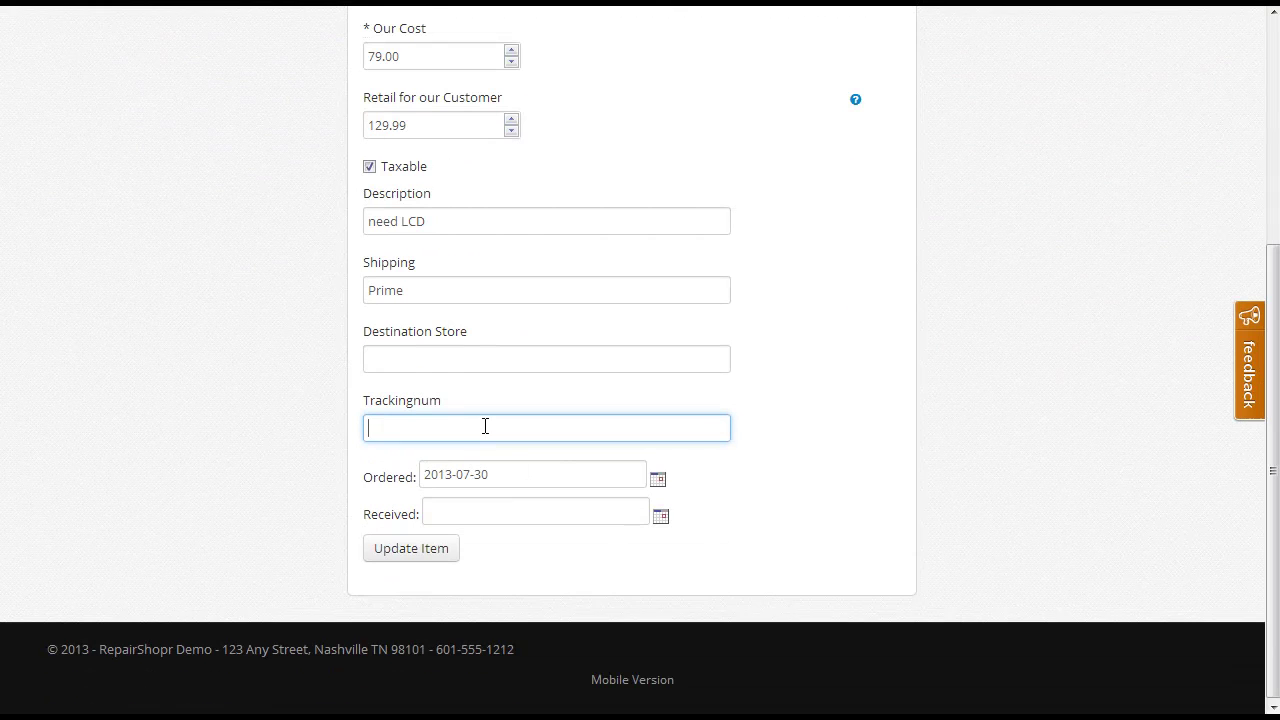
{"action": "type", "text": "1zasdfasdfasdf"}
{"action": "left_click", "coordinate": [414, 553]}
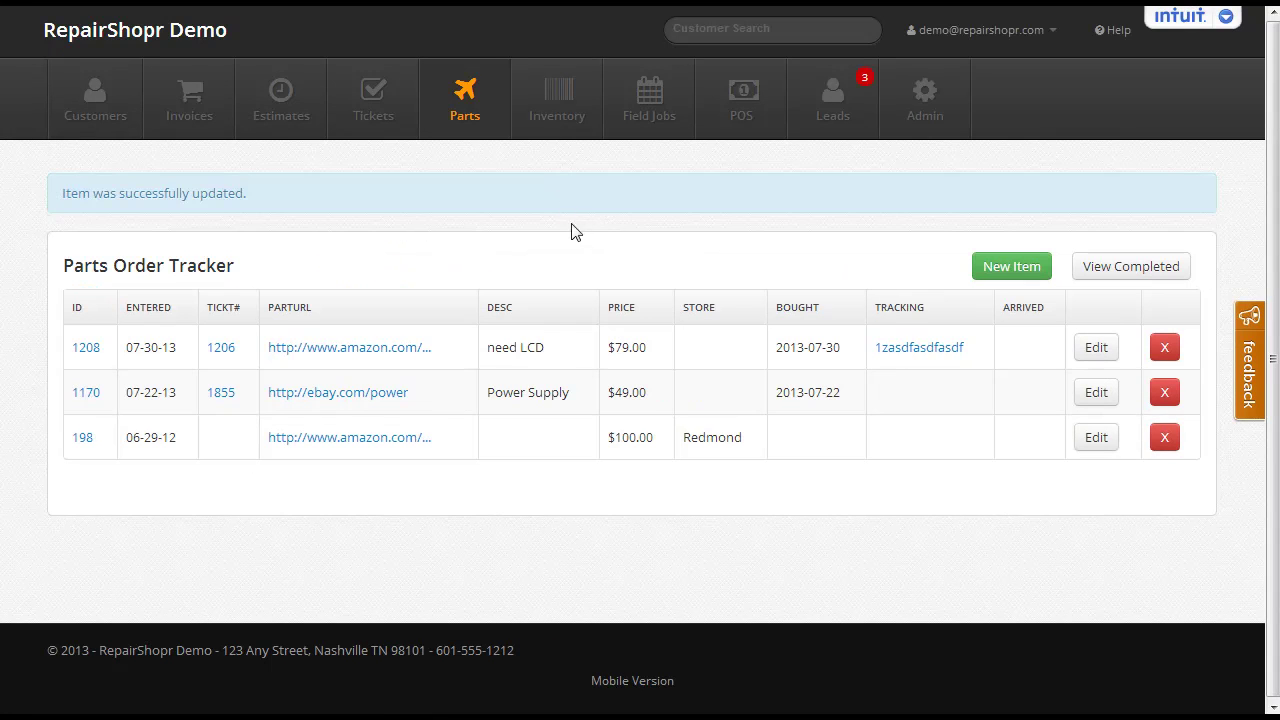
- Open ticket 1206, 'Dell with broken LCD', from the Tickets list and scroll to its comments
{"action": "left_click", "coordinate": [380, 113]}
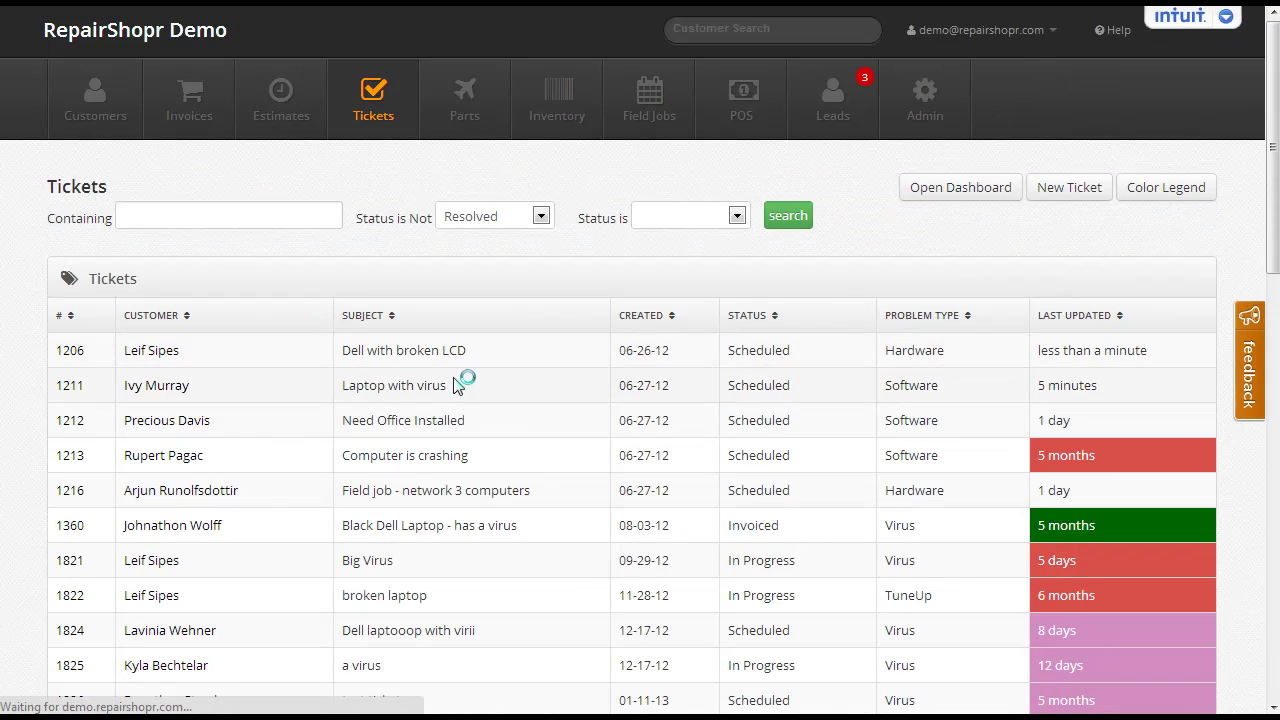
{"action": "left_click", "coordinate": [69, 352]}
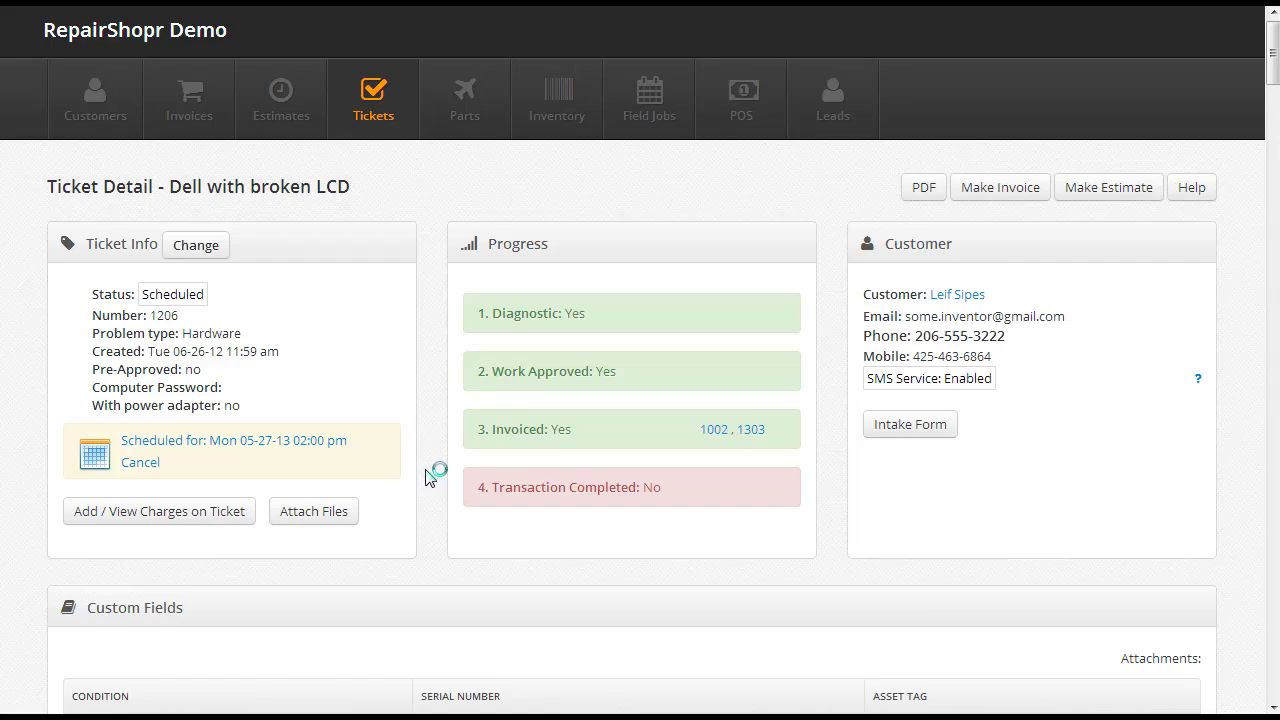
{"action": "scroll", "coordinate": [537, 406], "scroll_direction": "down", "scroll_amount": 3}
{"action": "scroll", "coordinate": [537, 406], "scroll_direction": "down", "scroll_amount": 2}
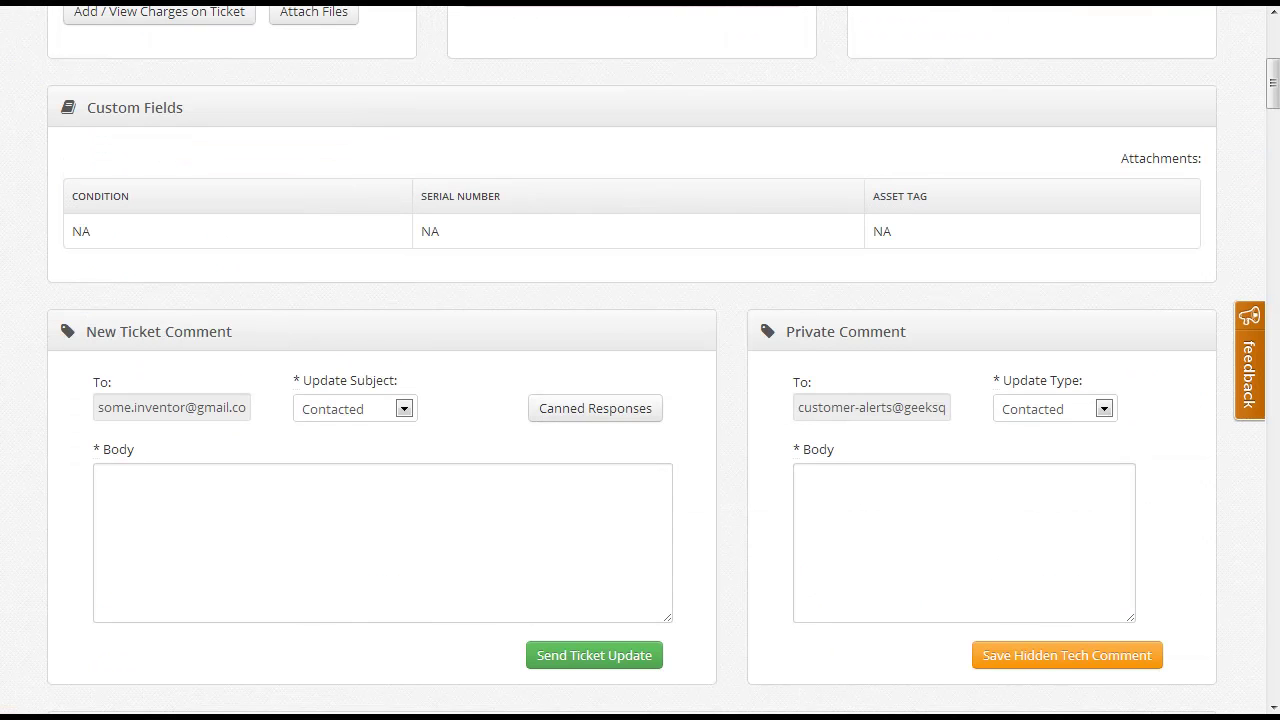
- Send a Parts Order update on ticket 1206: 'Hey, we bought your part - it should be here in a week!'
{"action": "left_click", "coordinate": [360, 420]}
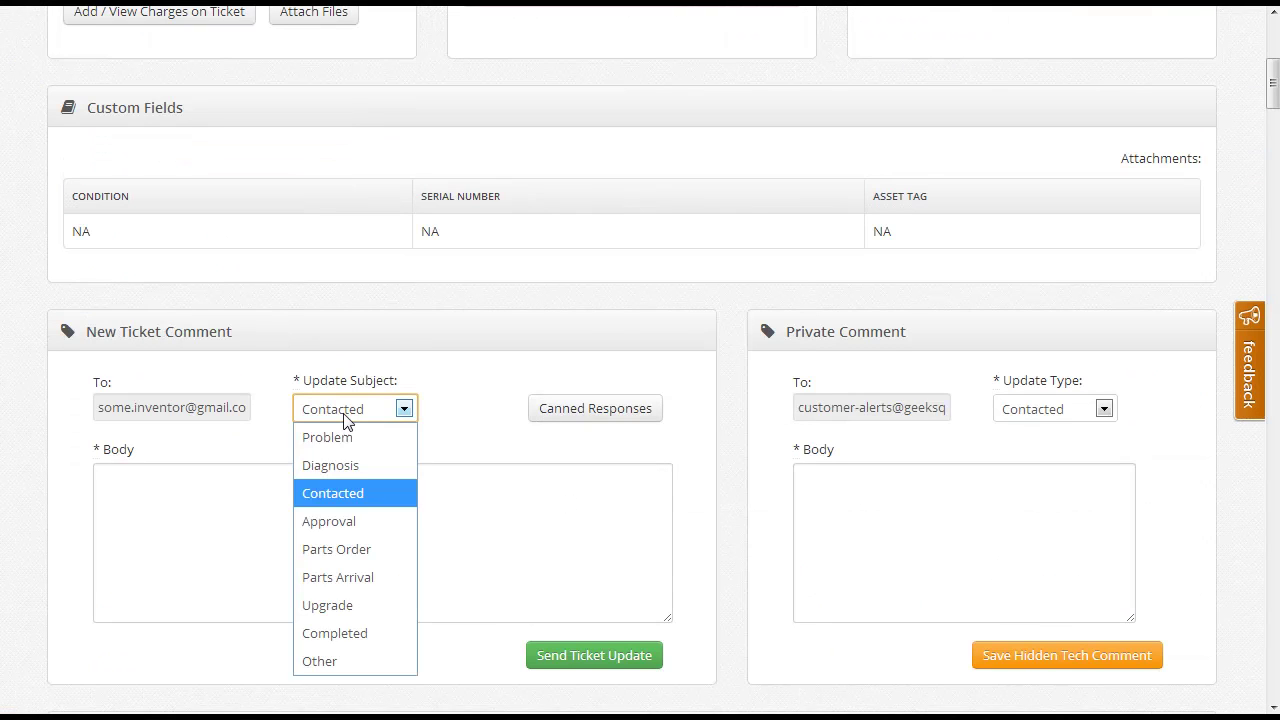
{"action": "left_click", "coordinate": [354, 548]}
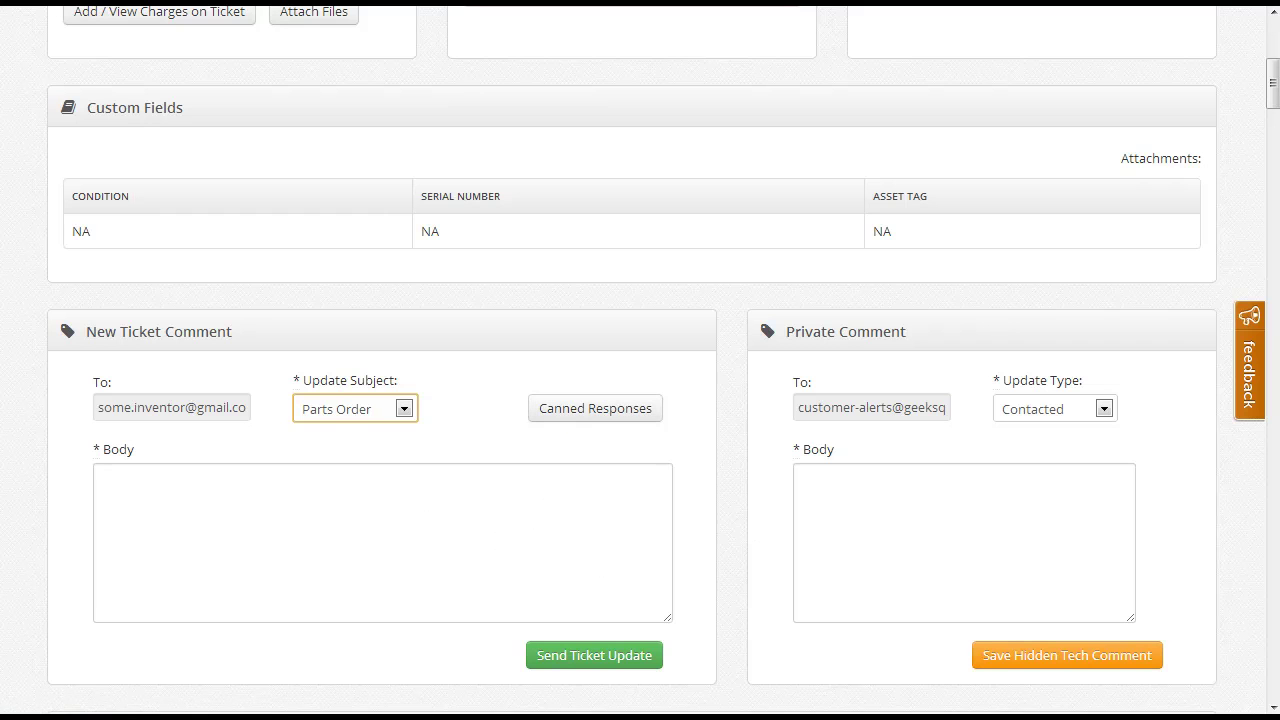
{"action": "type", "text": "Hey, we bought your part - it should be here in a week!"}
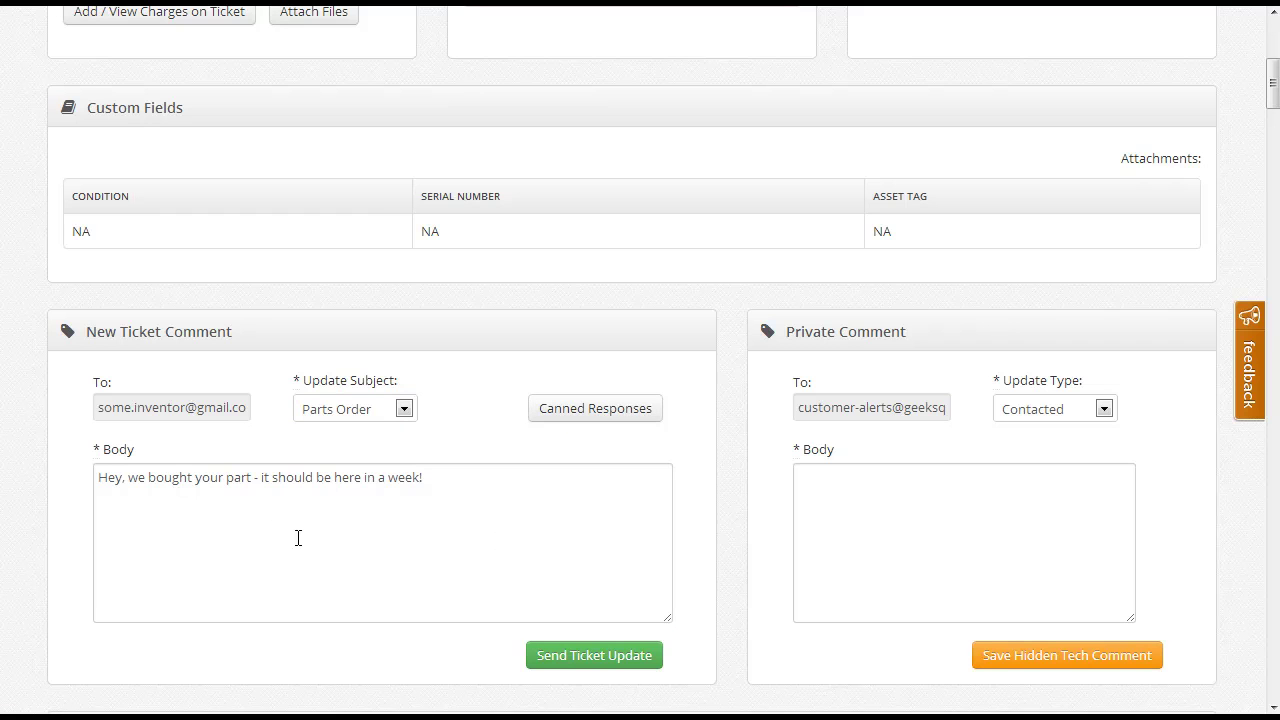
{"action": "left_click", "coordinate": [578, 669]}
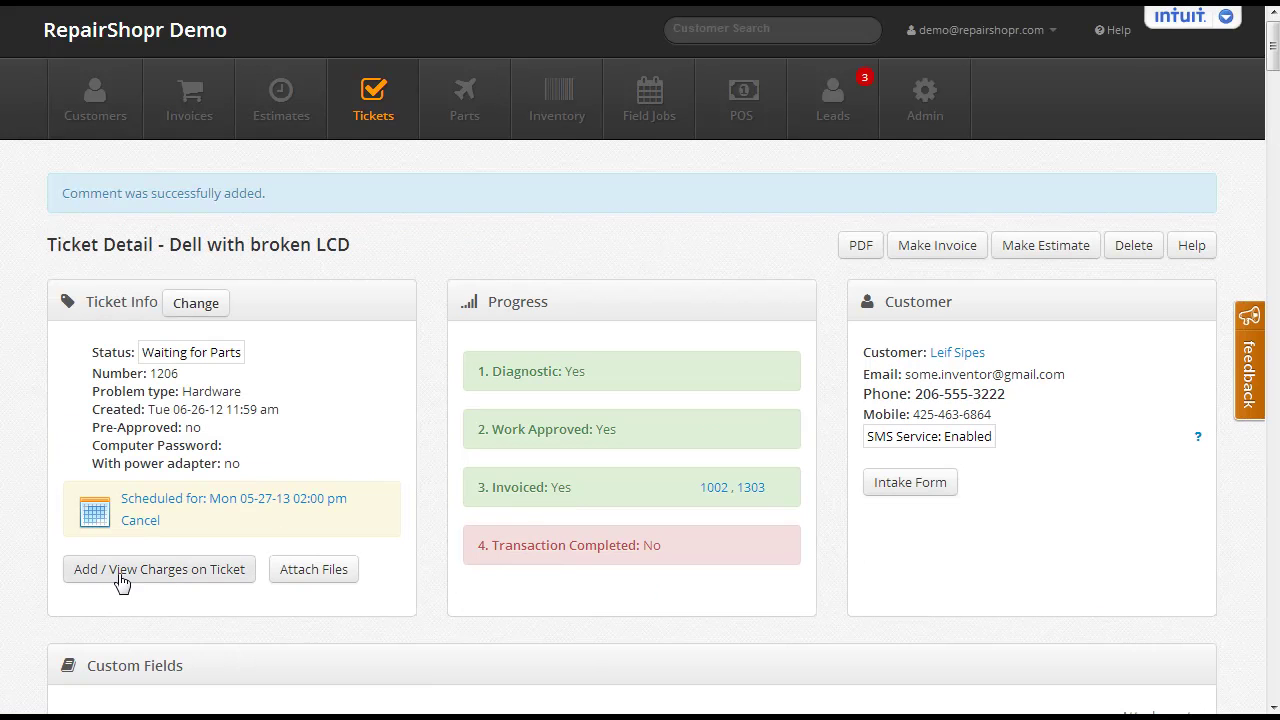
{"action": "left_click", "coordinate": [148, 576]}
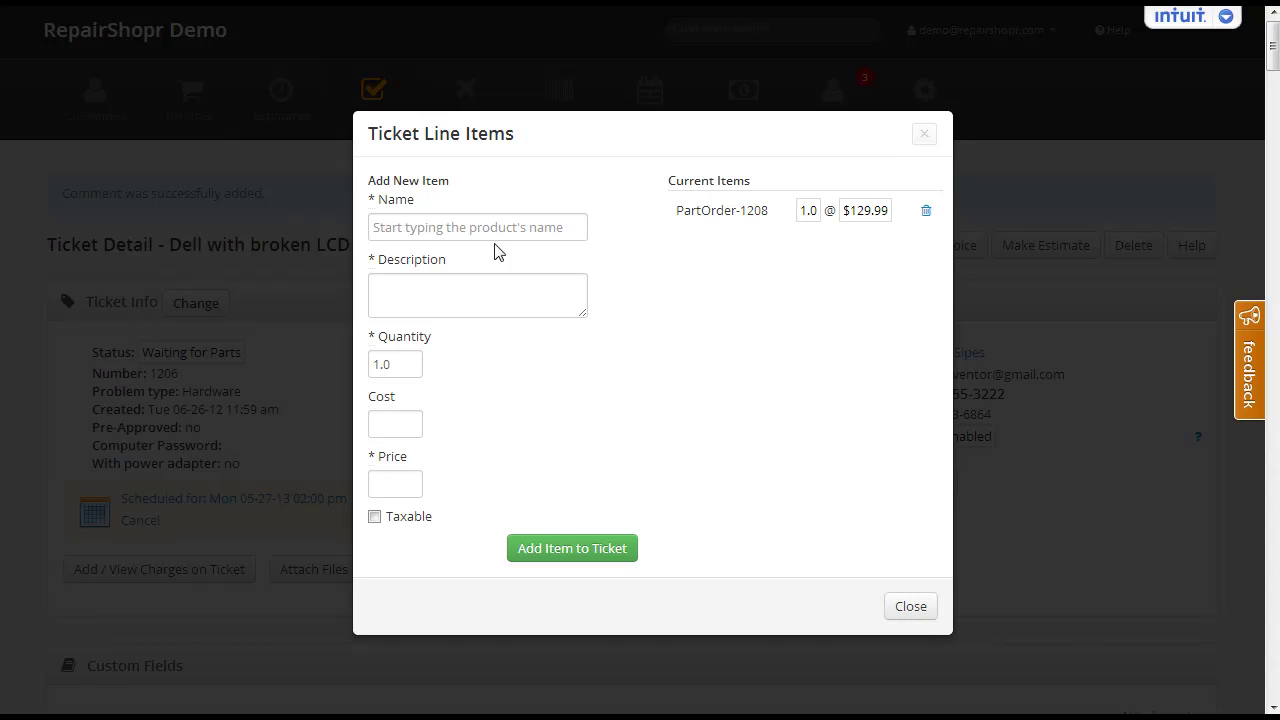
{"action": "left_click", "coordinate": [462, 231]}
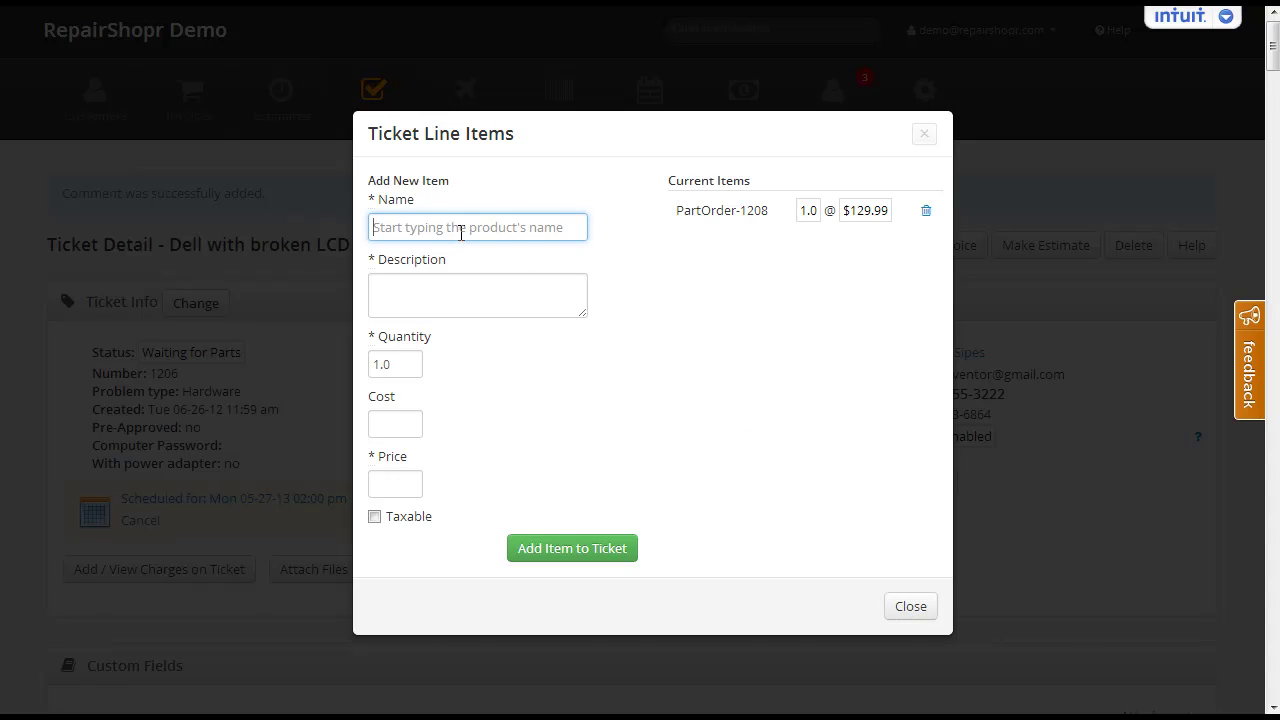
{"action": "left_click", "coordinate": [905, 607]}
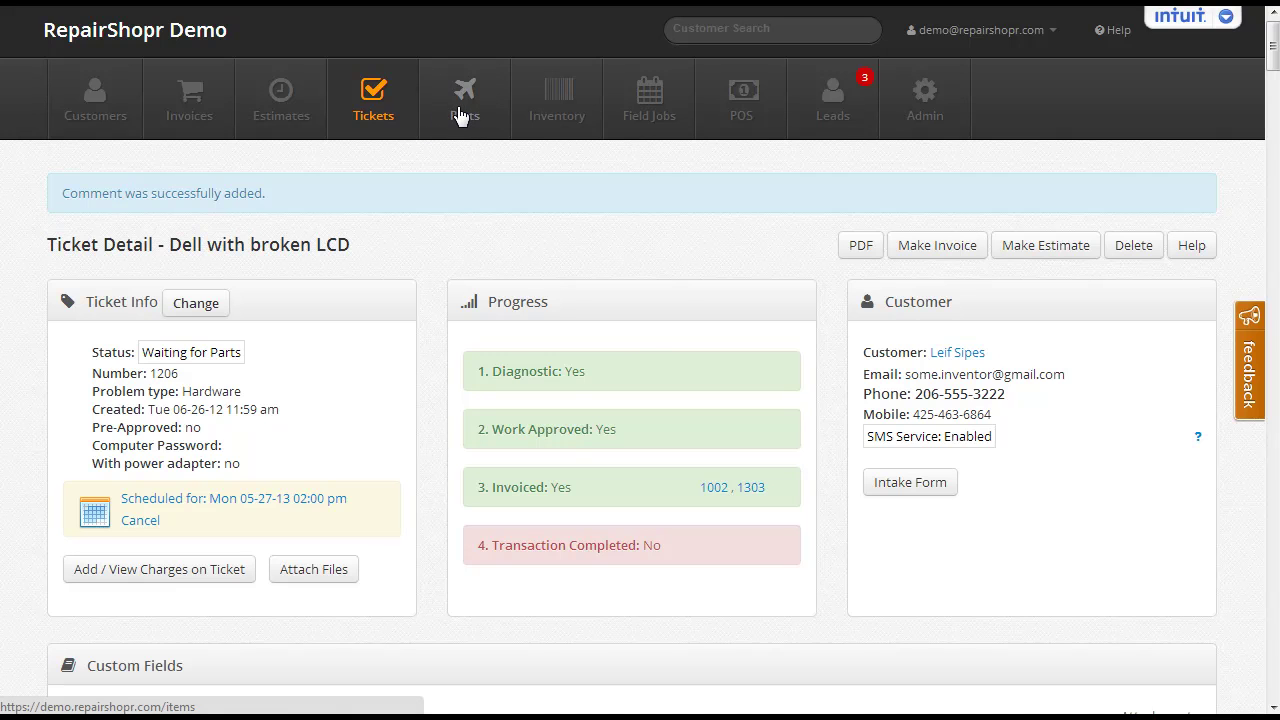
- Mark part order 1208 as received on 2013-07-31 in the Parts Order Tracker
{"action": "left_click", "coordinate": [458, 115]}
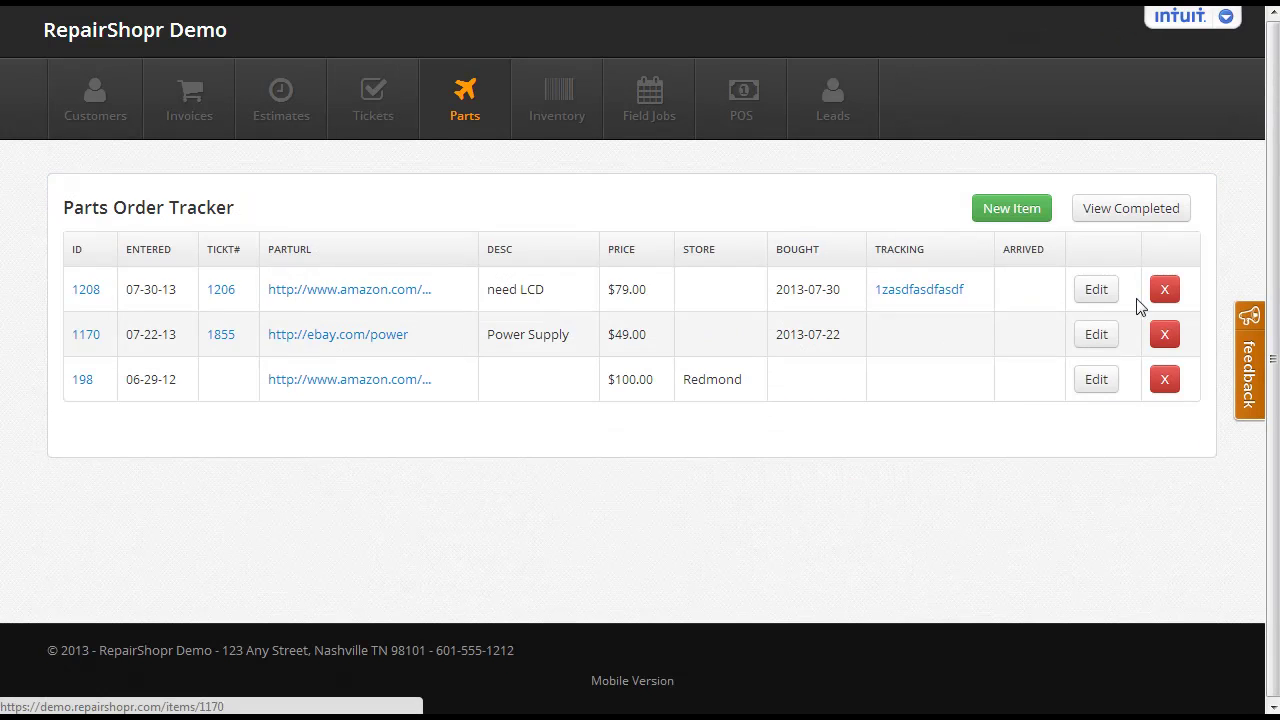
{"action": "left_click", "coordinate": [1097, 292]}
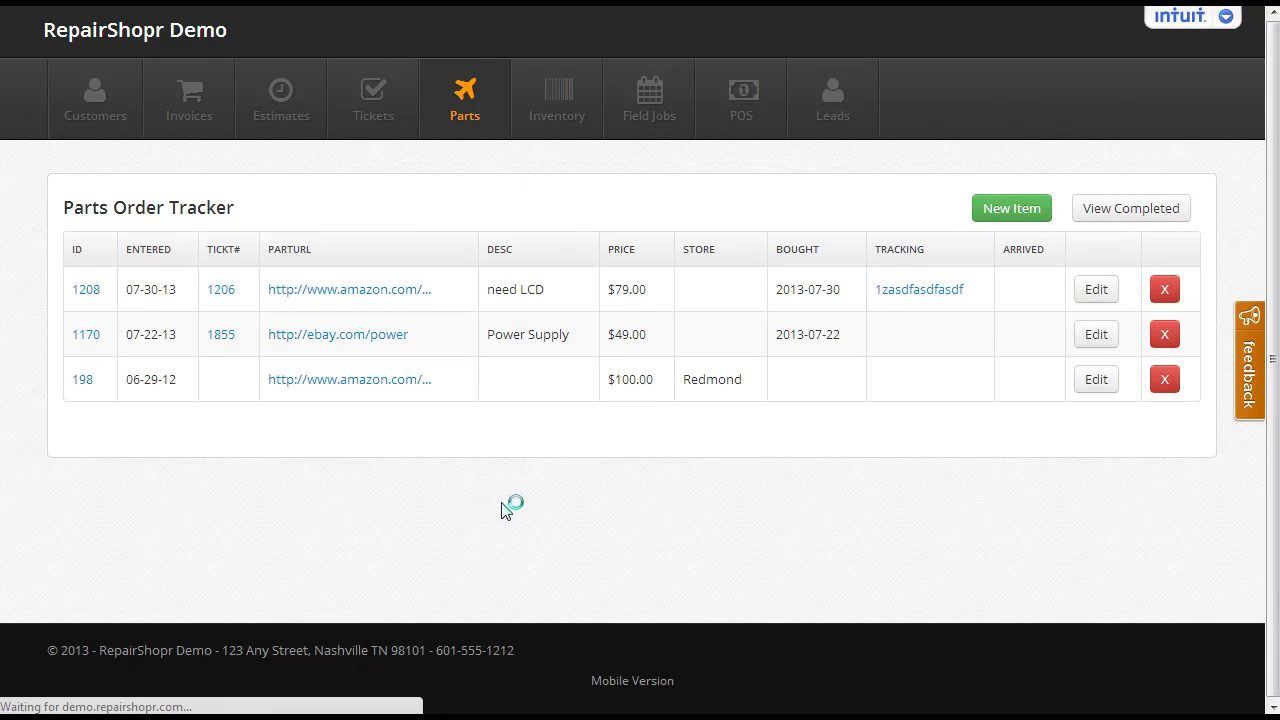
{"action": "scroll", "coordinate": [518, 495], "scroll_direction": "down", "scroll_amount": 4}
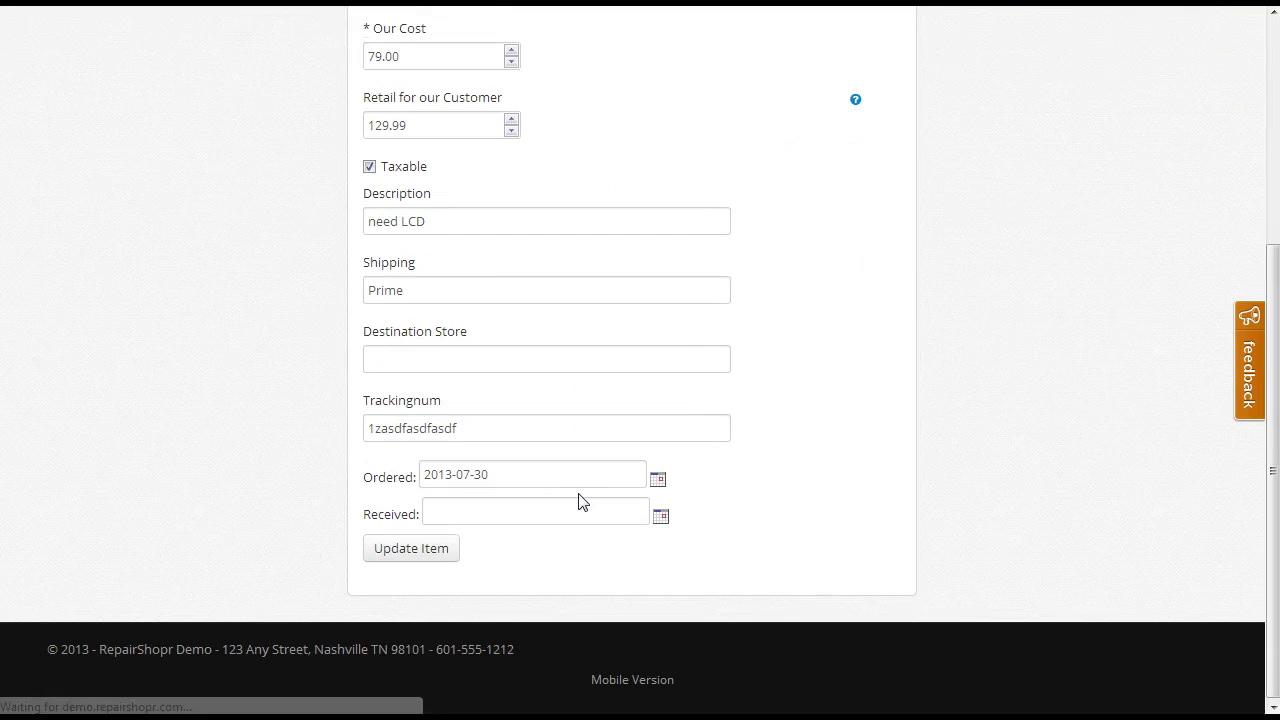
{"action": "left_click", "coordinate": [660, 522]}
{"action": "left_click", "coordinate": [729, 522]}
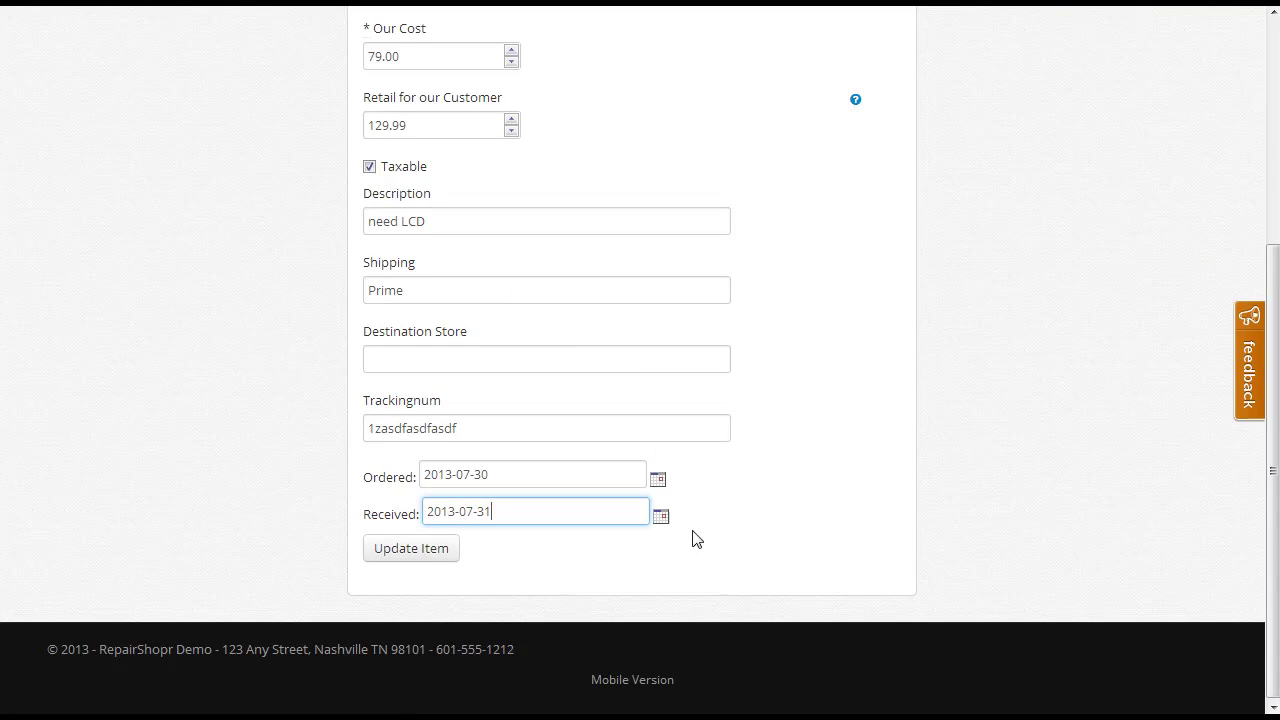
{"action": "left_click", "coordinate": [416, 552]}
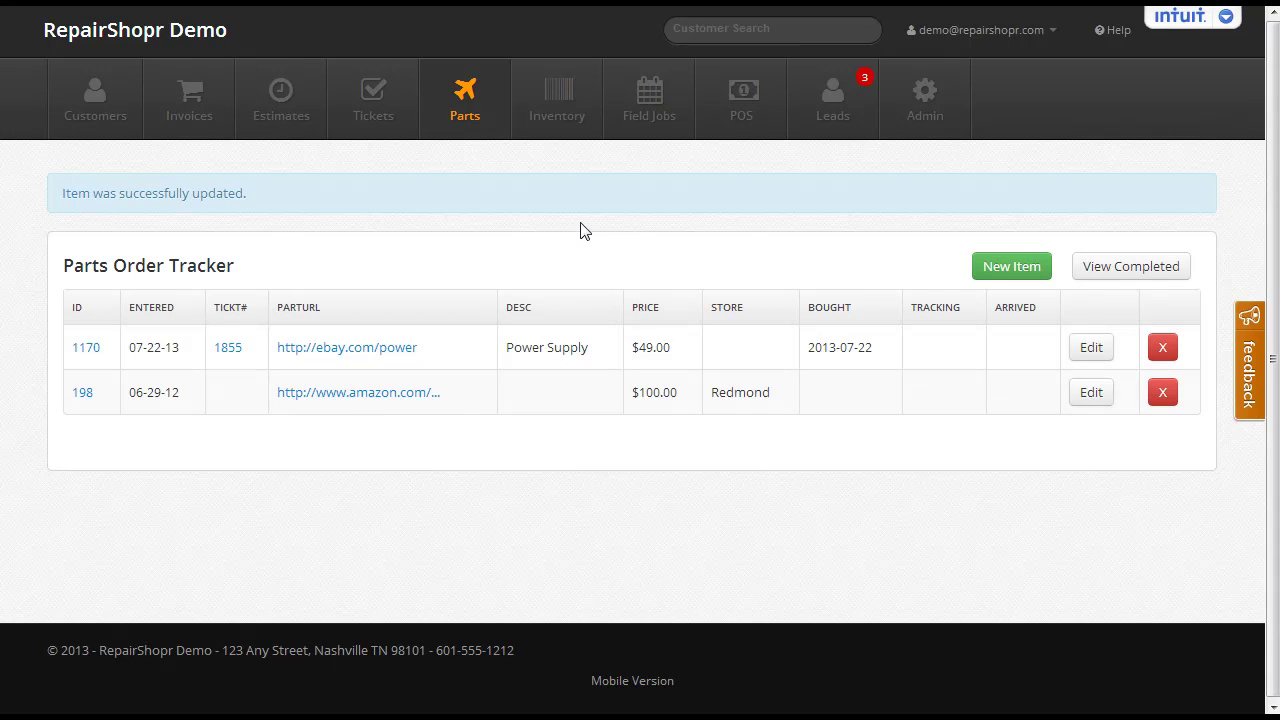
- Send a Parts Arrival update on ticket 1206 saying the screen is installed and ready
{"action": "left_click", "coordinate": [378, 104]}
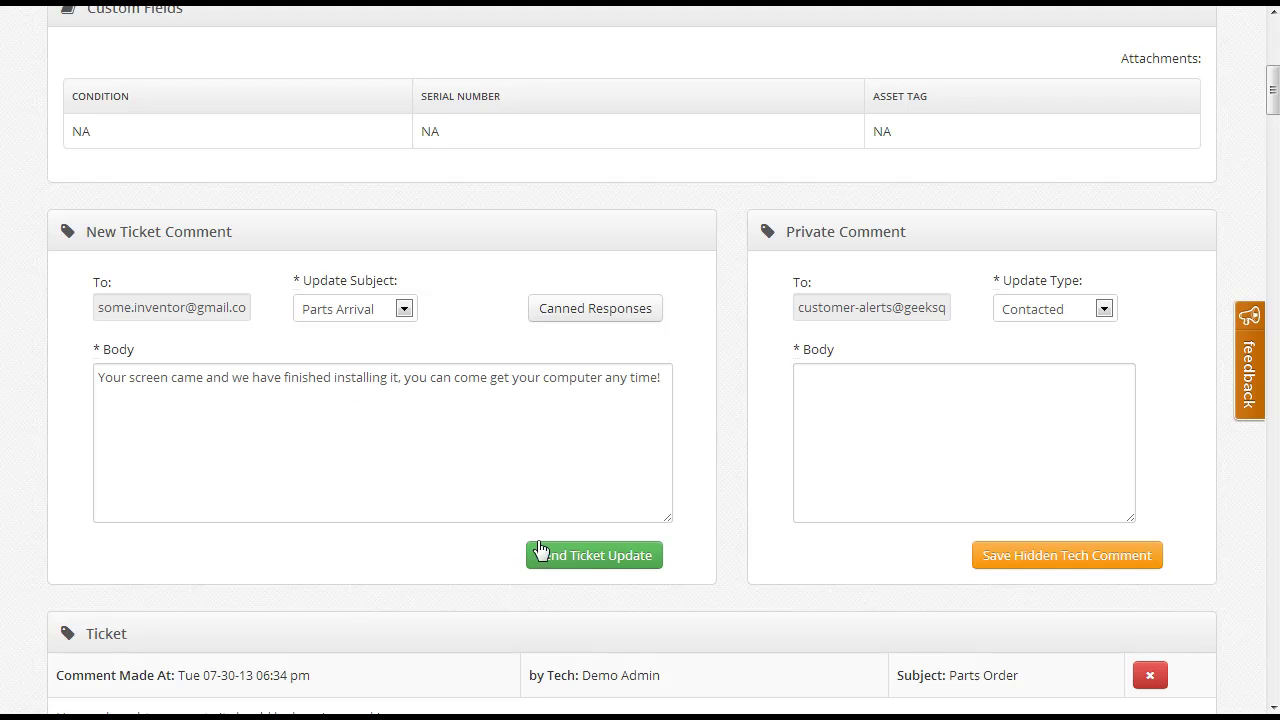
{"action": "left_click", "coordinate": [573, 565]}
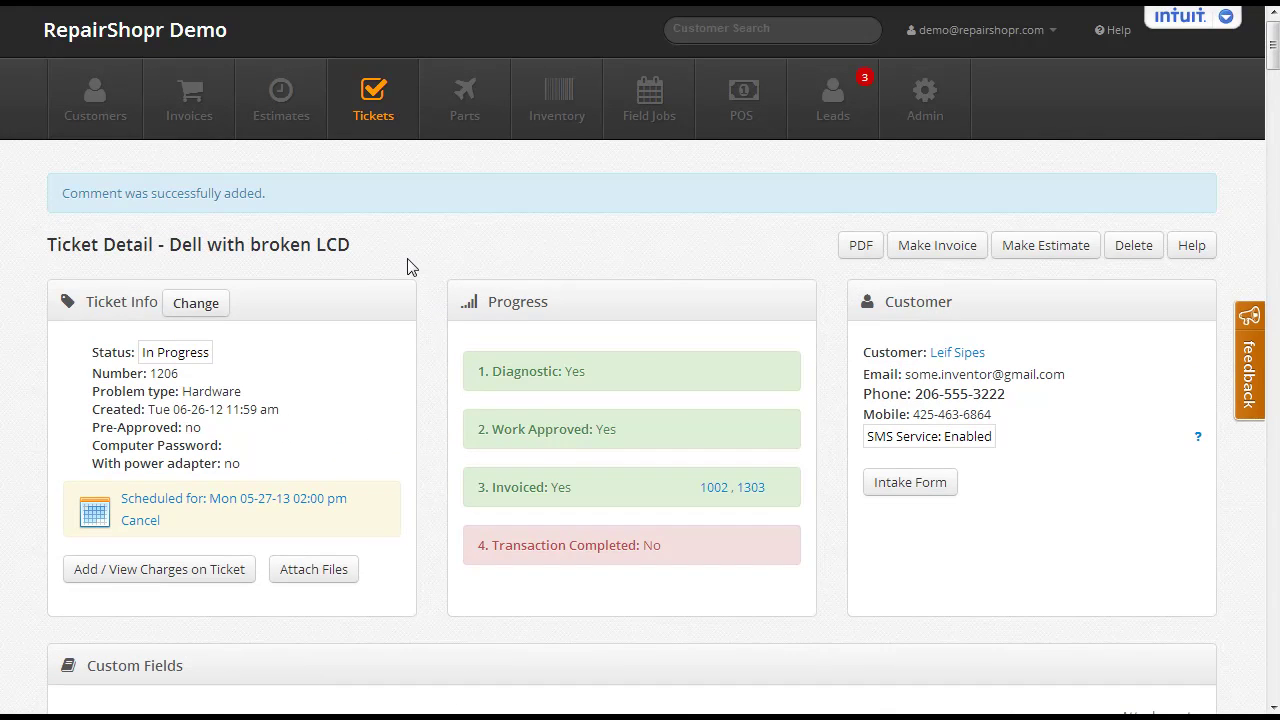
- Add a Labor charge of quantity 2 at $100 to ticket 1206's line items
{"action": "scroll", "coordinate": [410, 266], "scroll_direction": "down", "scroll_amount": 2}
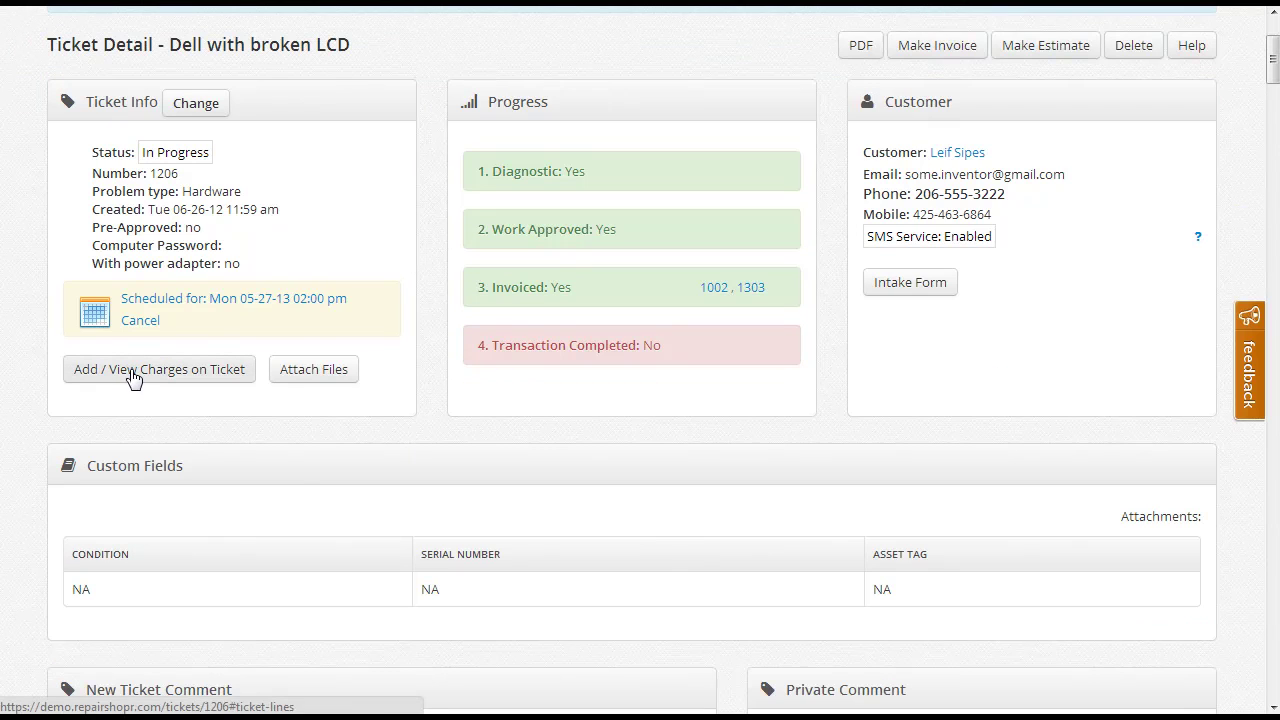
{"action": "left_click", "coordinate": [134, 378]}
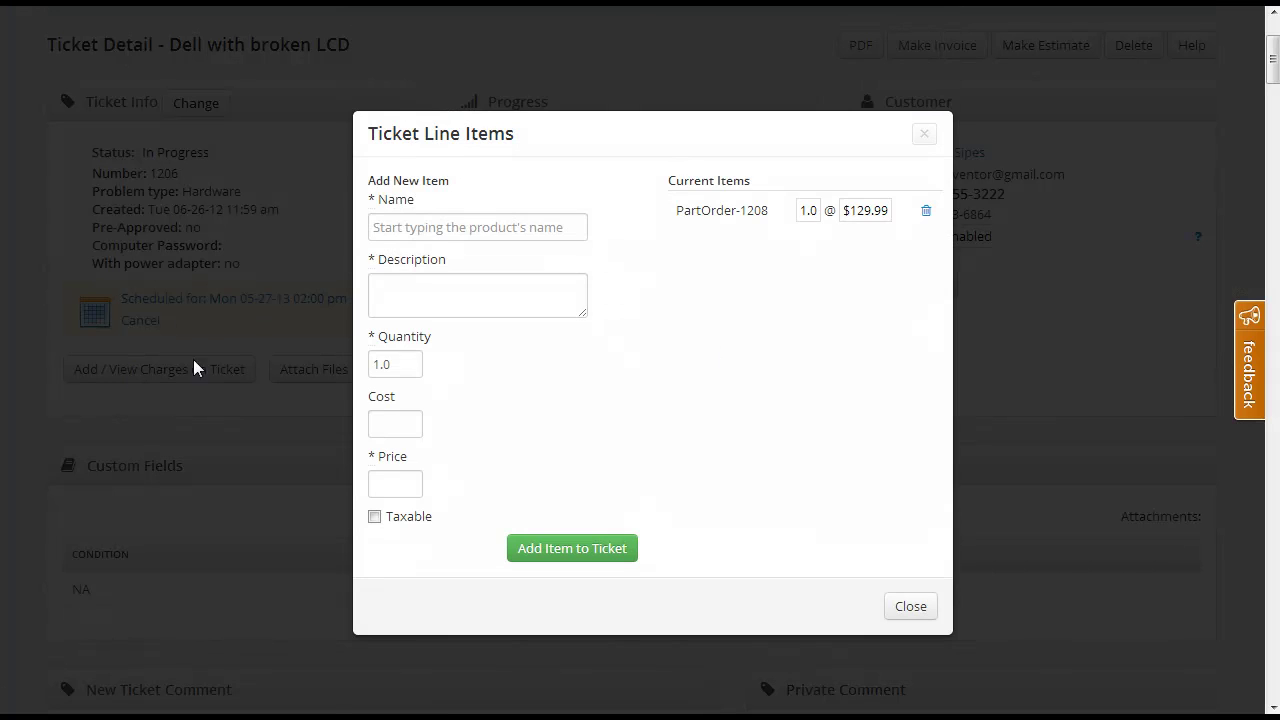
{"action": "left_click", "coordinate": [465, 222]}
{"action": "type", "text": "labo"}
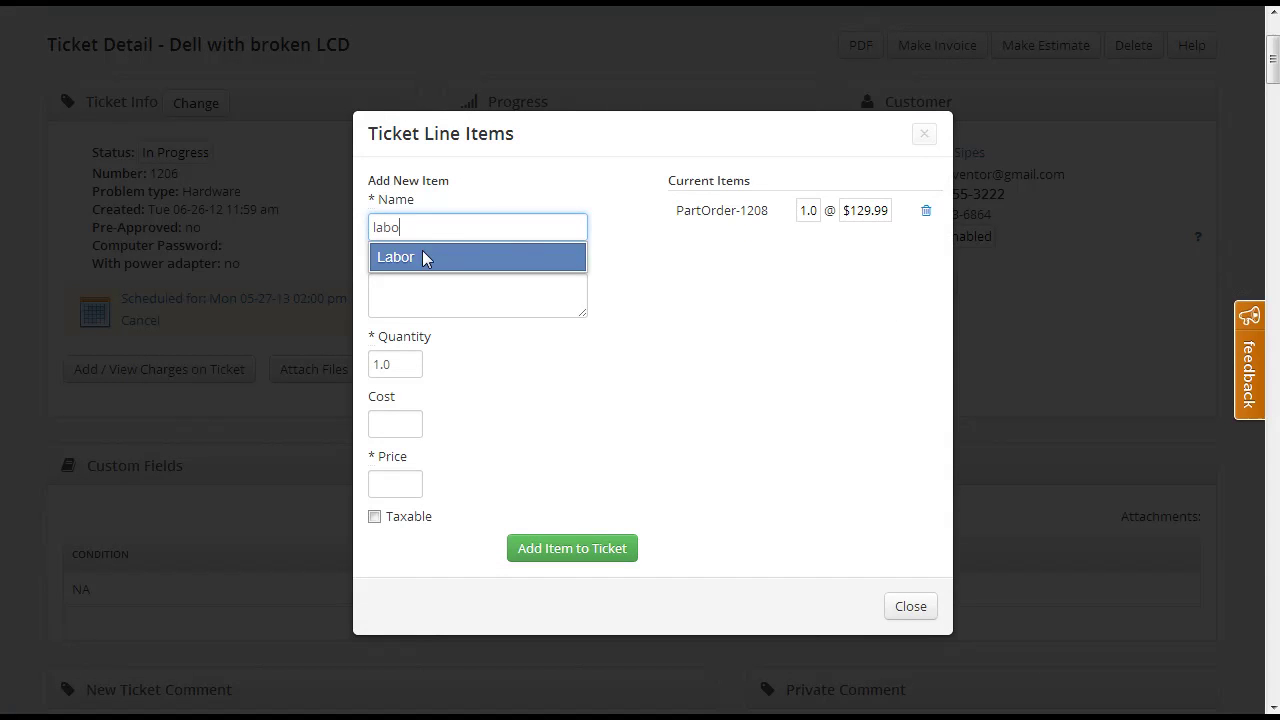
{"action": "left_click", "coordinate": [424, 258]}
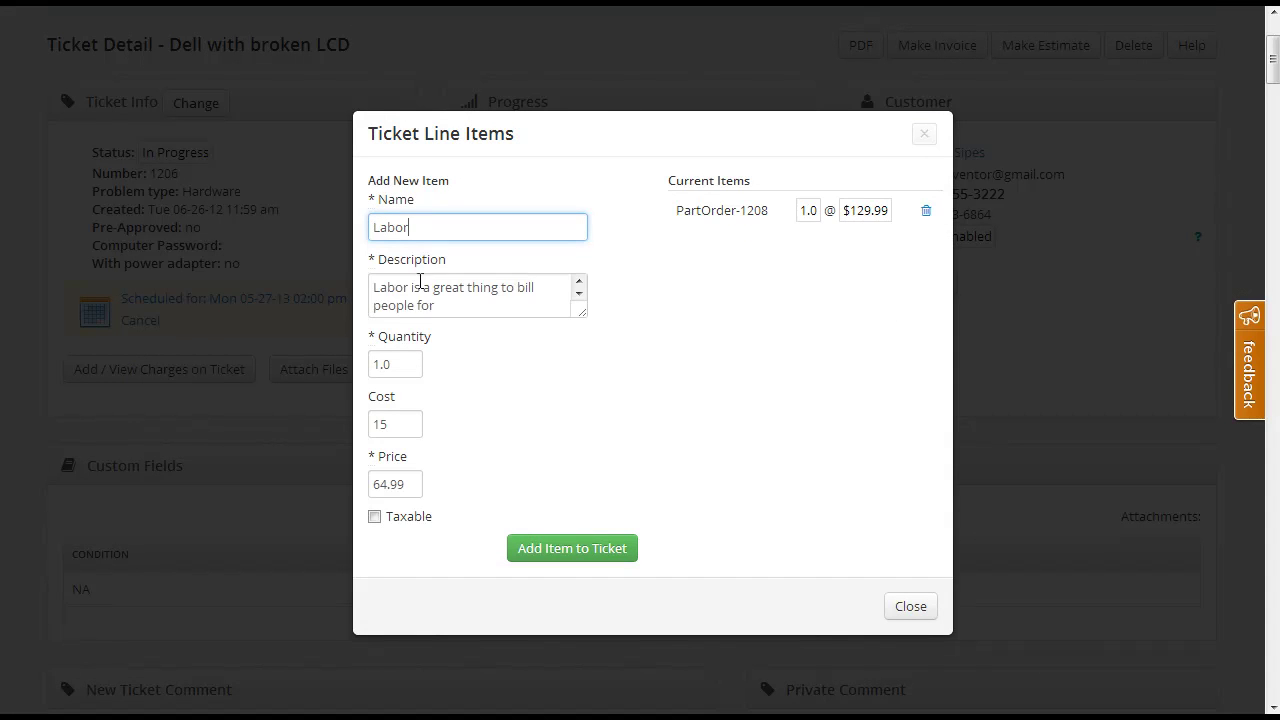
{"action": "left_click_drag", "start_coordinate": [400, 364], "coordinate": [334, 364]}
{"action": "type", "text": "2"}
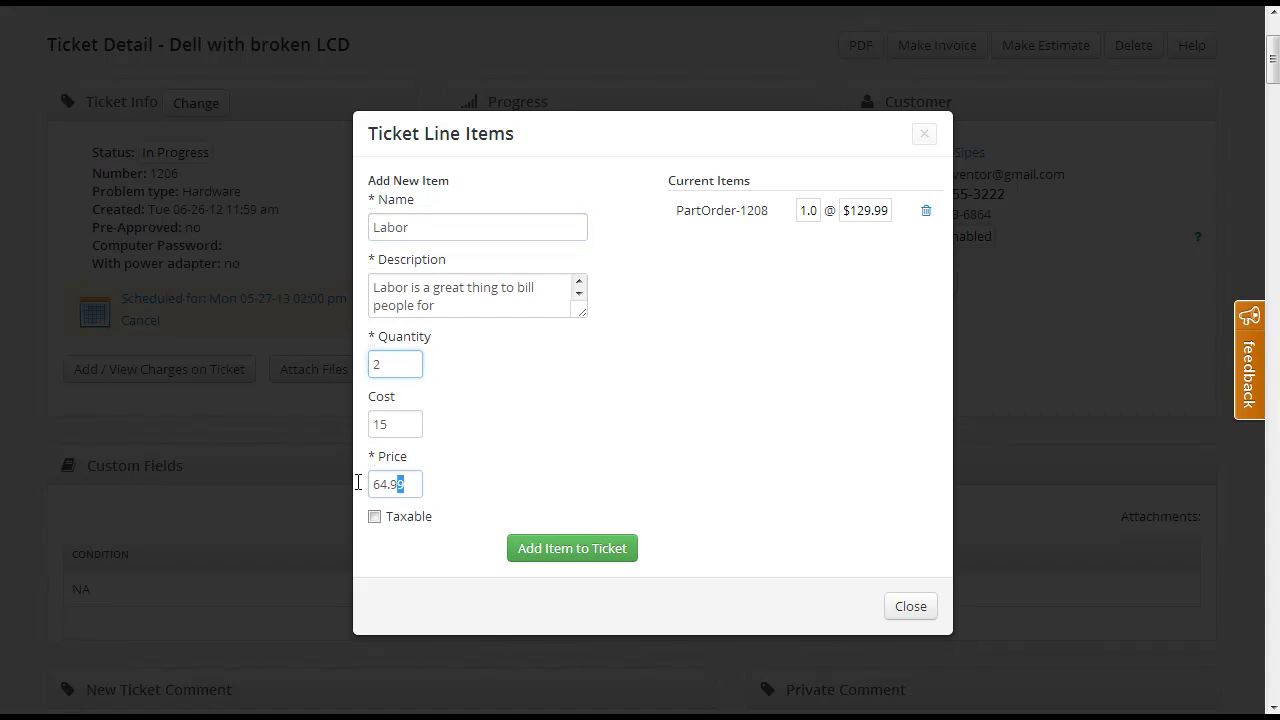
{"action": "left_click_drag", "start_coordinate": [408, 484], "coordinate": [308, 488]}
{"action": "type", "text": "100"}
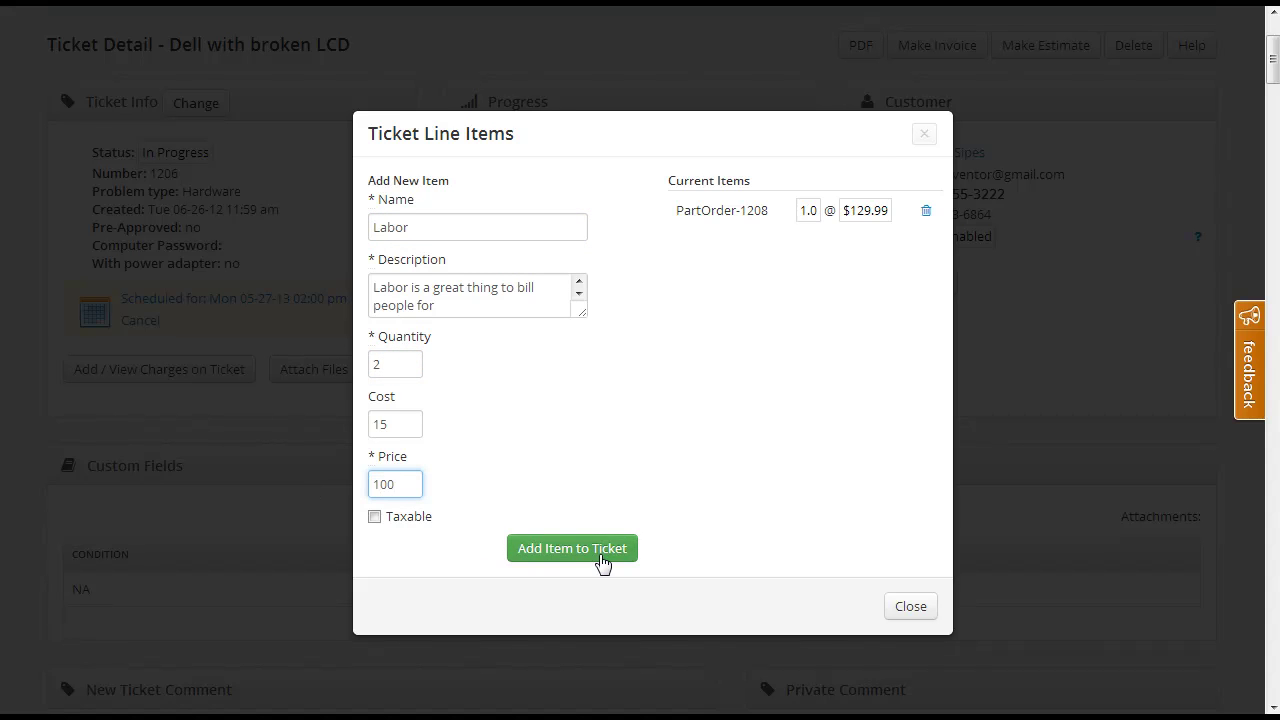
{"action": "left_click", "coordinate": [600, 560]}
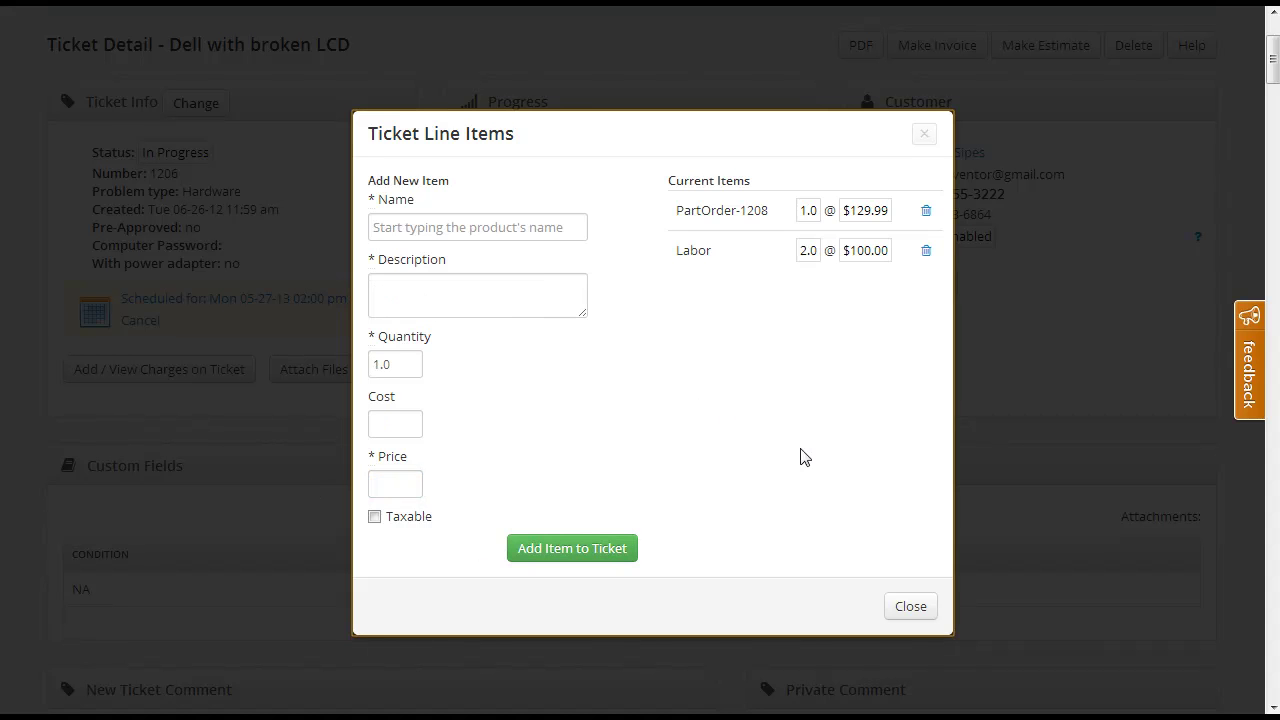
{"action": "left_click", "coordinate": [905, 610]}
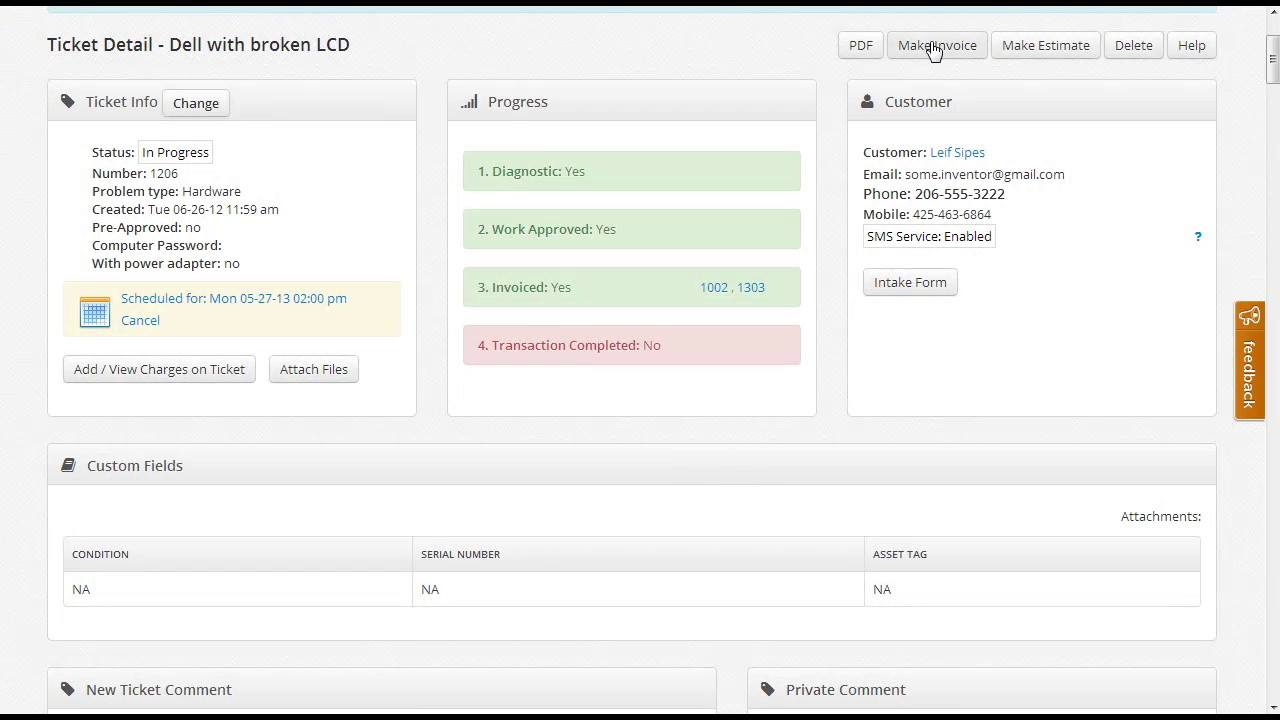
- Create an invoice from ticket 1206 and change the part line's description to 'Dell LCD'
{"action": "left_click", "coordinate": [934, 47]}
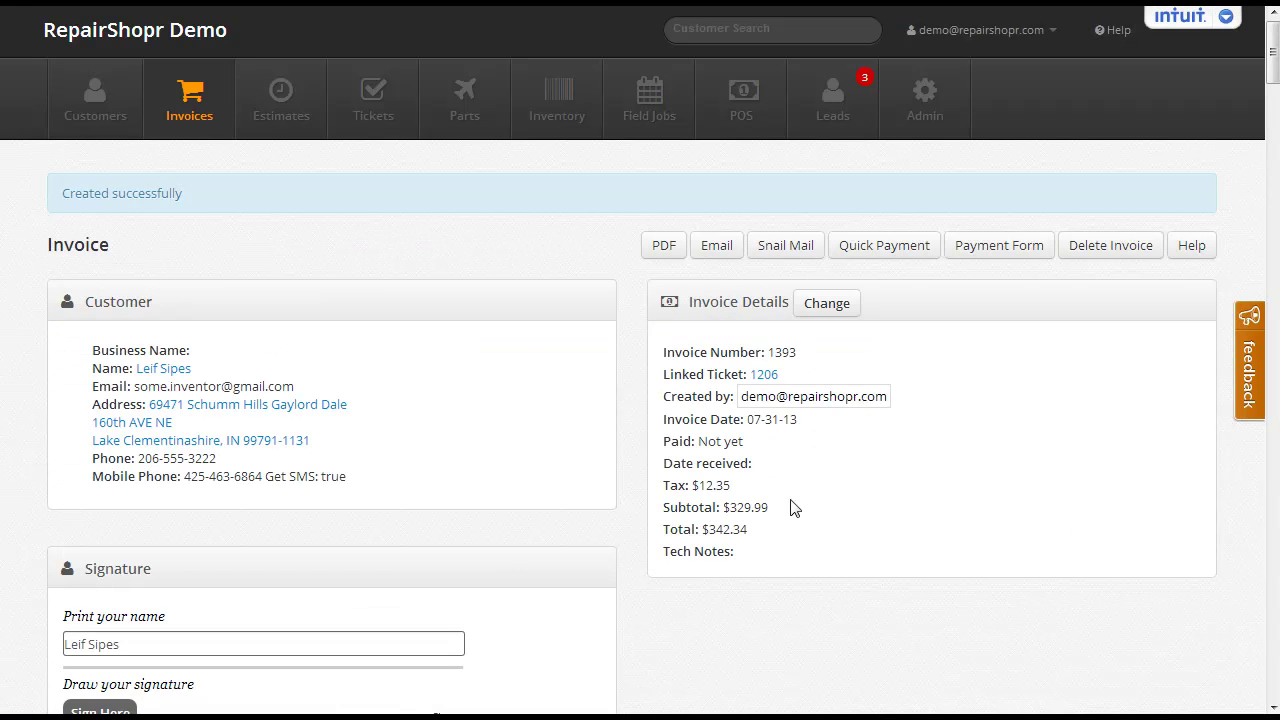
{"action": "scroll", "coordinate": [592, 263], "scroll_direction": "down", "scroll_amount": 5}
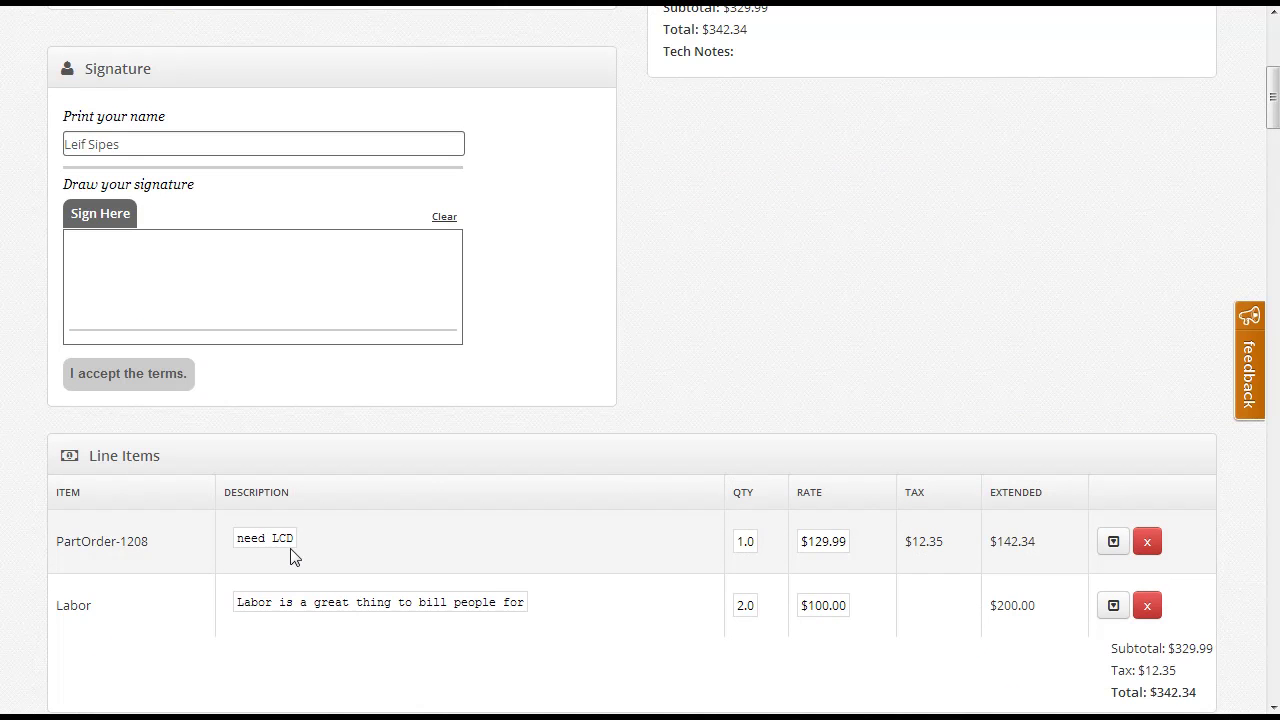
{"action": "left_click", "coordinate": [275, 540]}
{"action": "left_click_drag", "start_coordinate": [314, 540], "coordinate": [228, 552]}
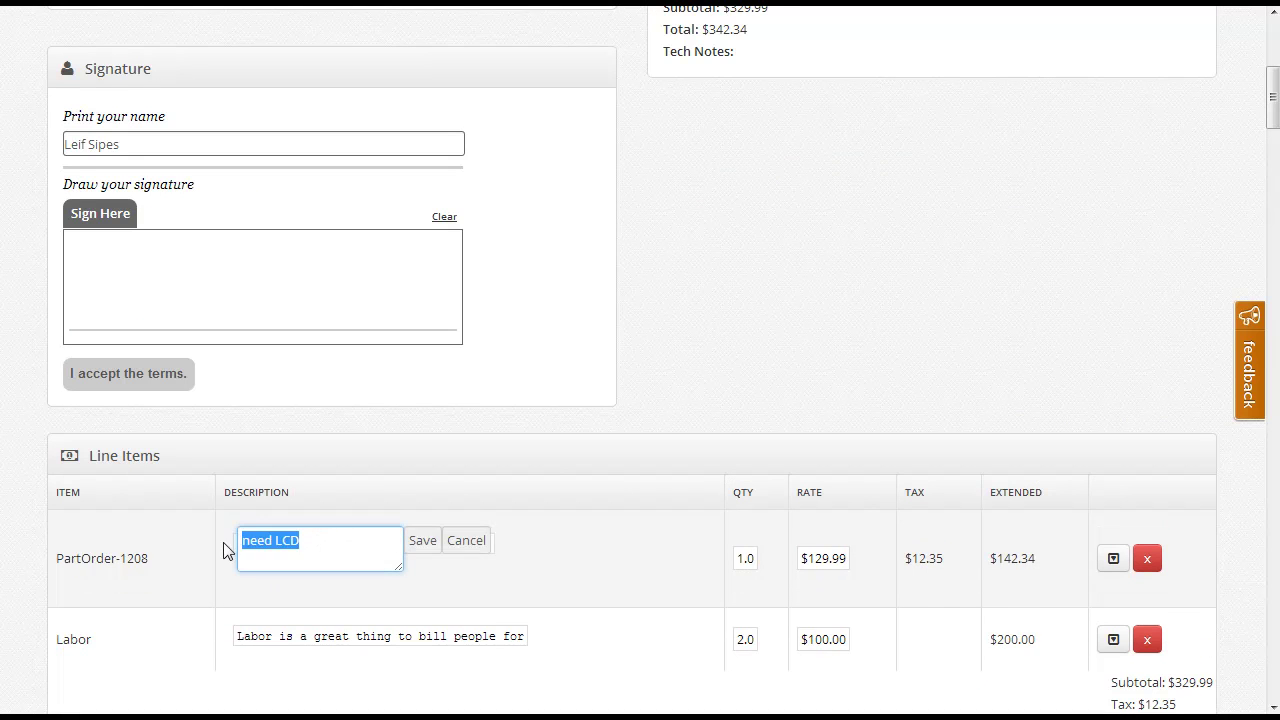
{"action": "type", "text": "Dell"}
{"action": "left_click", "coordinate": [416, 544]}
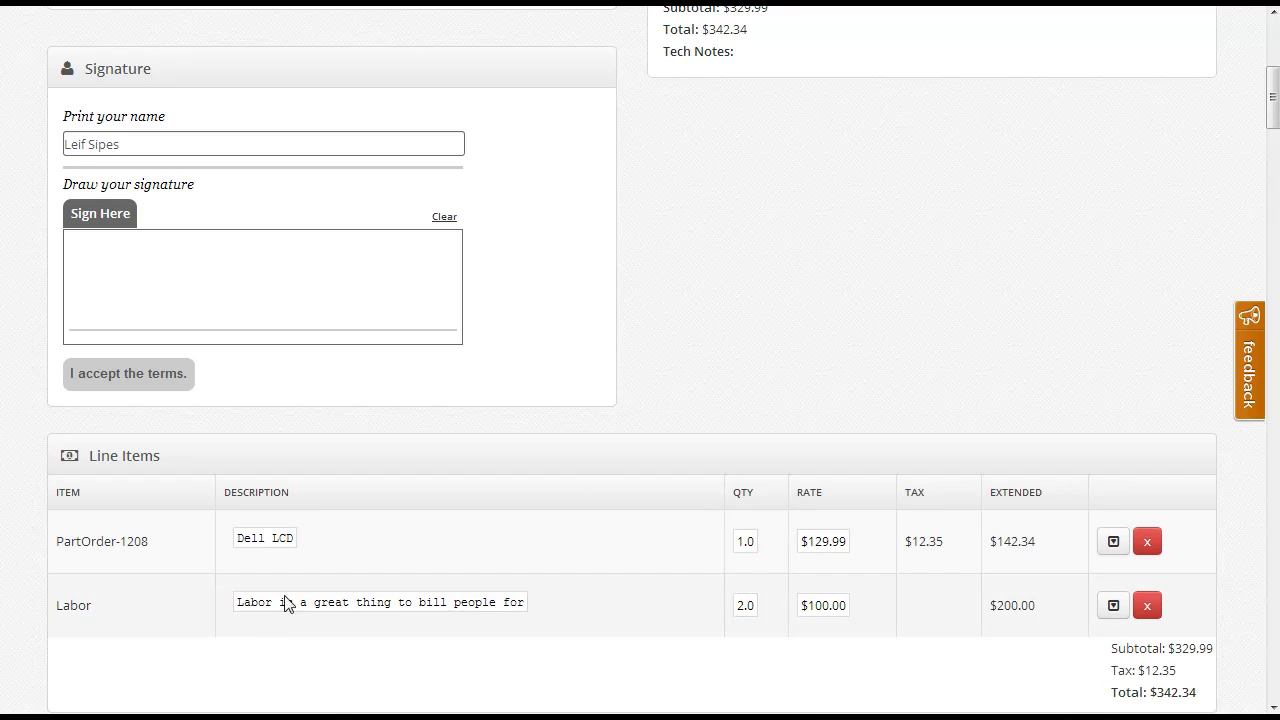
{"action": "scroll", "coordinate": [843, 494], "scroll_direction": "down", "scroll_amount": 1}
{"action": "scroll", "coordinate": [838, 495], "scroll_direction": "up", "scroll_amount": 4}
{"action": "scroll", "coordinate": [838, 495], "scroll_direction": "up", "scroll_amount": 2}
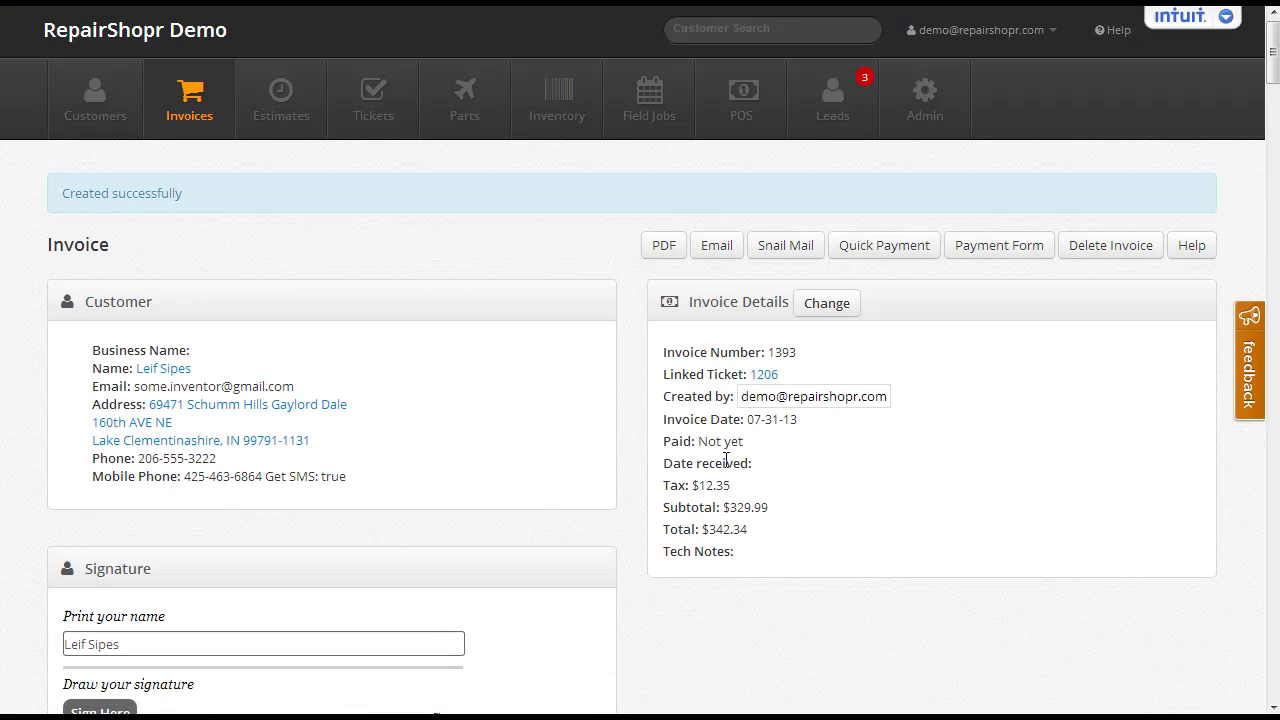